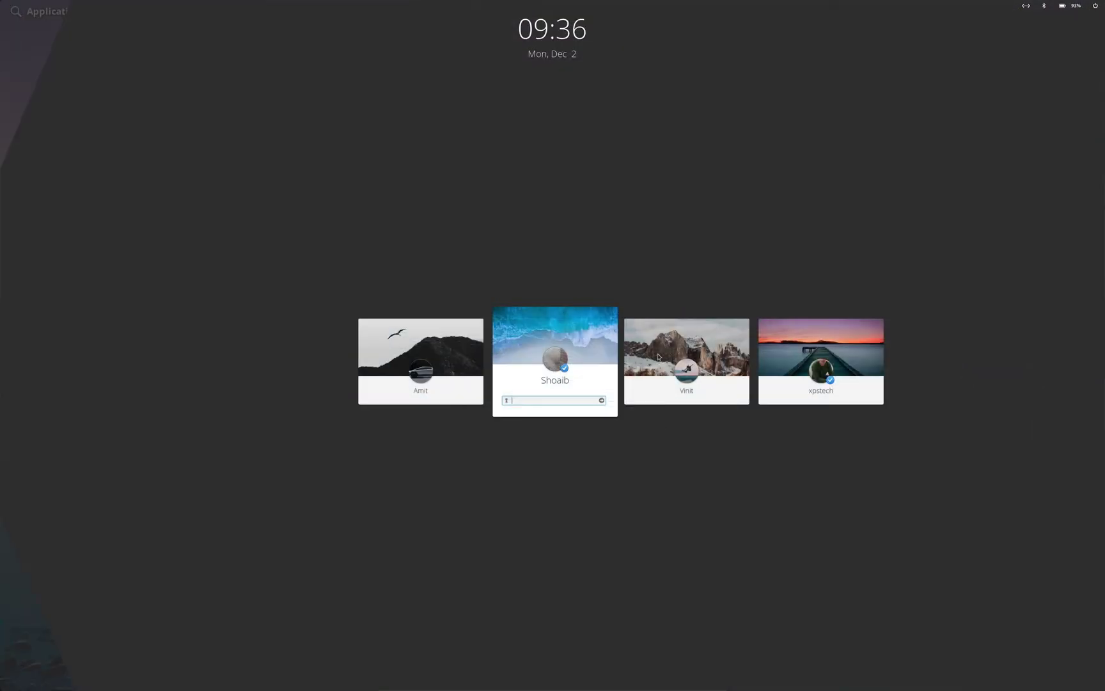
# Step: Cycle through the account cards on the login screen and inspect the network and battery indicators
pyautogui.click(662, 346)
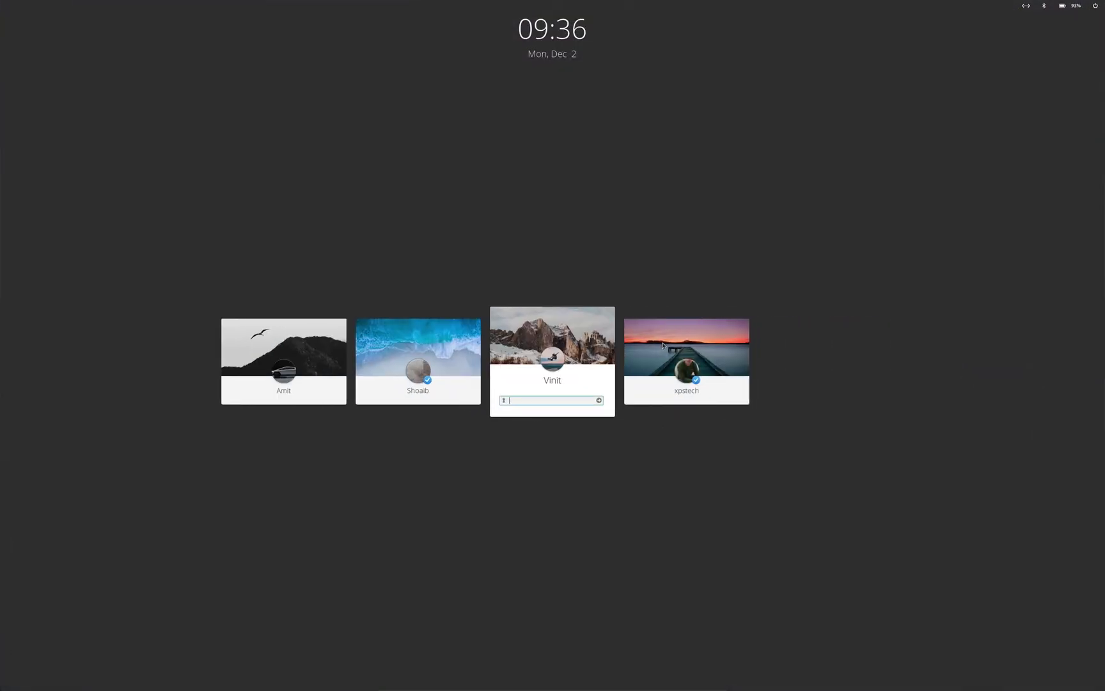
pyautogui.click(663, 346)
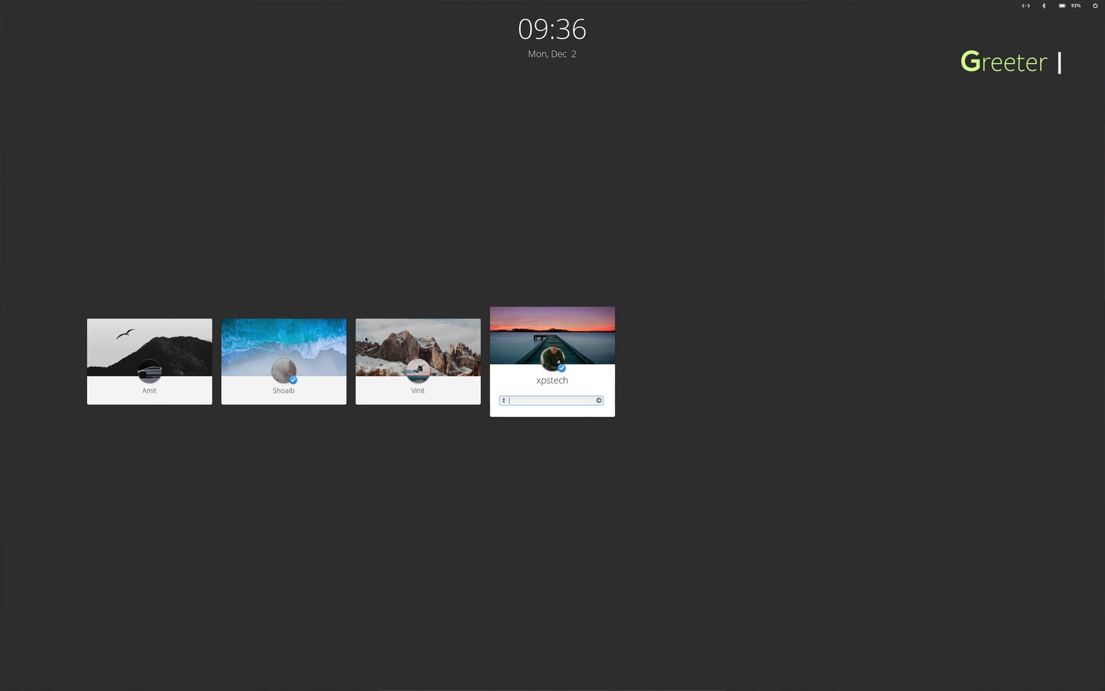
pyautogui.click(181, 341)
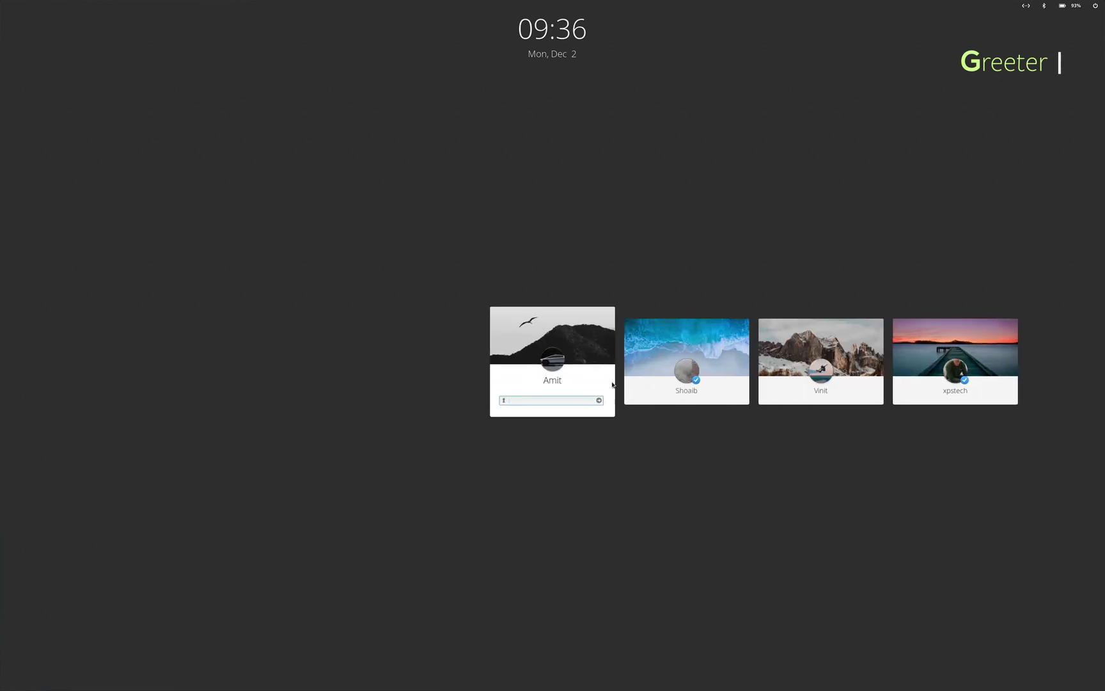
pyautogui.click(835, 340)
pyautogui.click(679, 328)
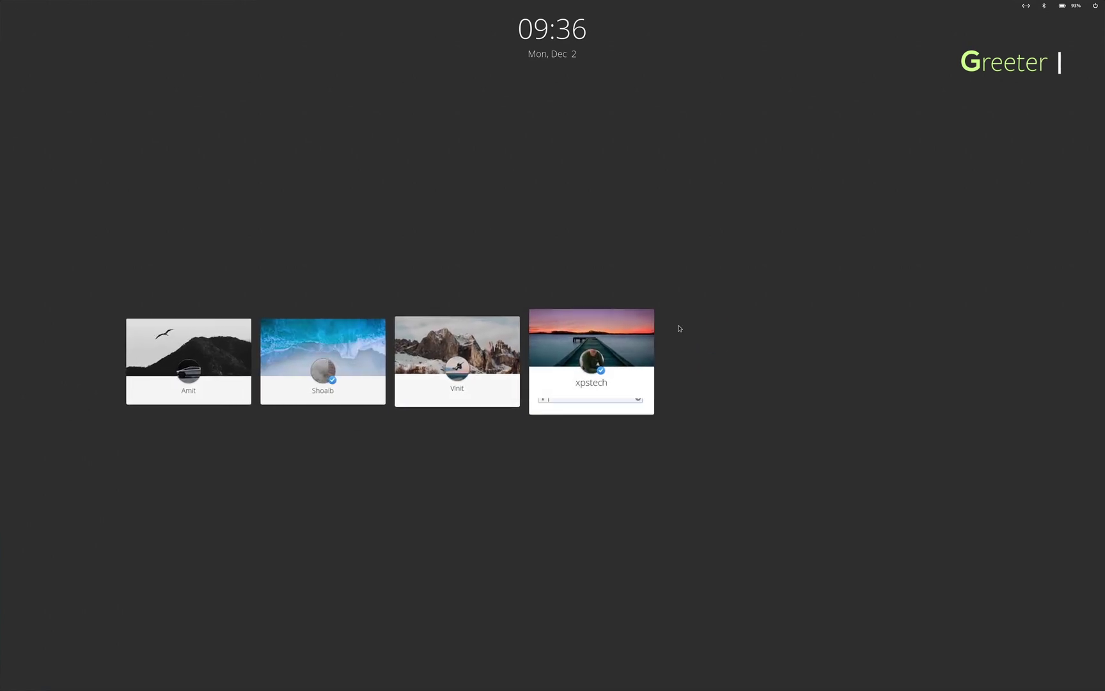
pyautogui.click(1027, 5)
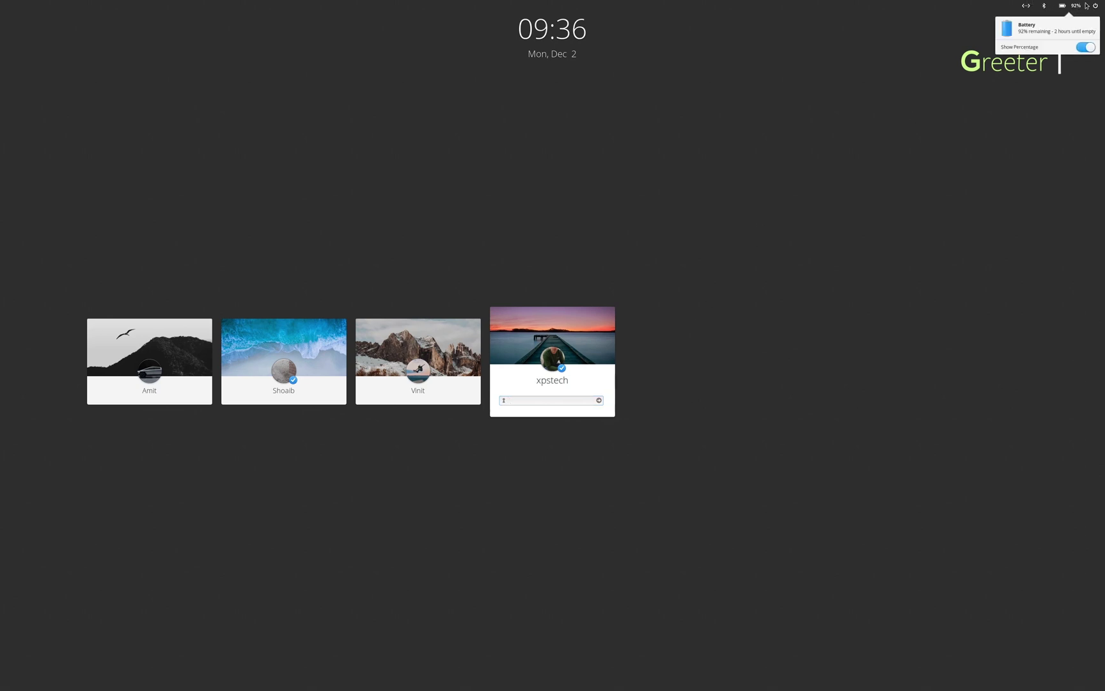
pyautogui.moveTo(1096, 6)
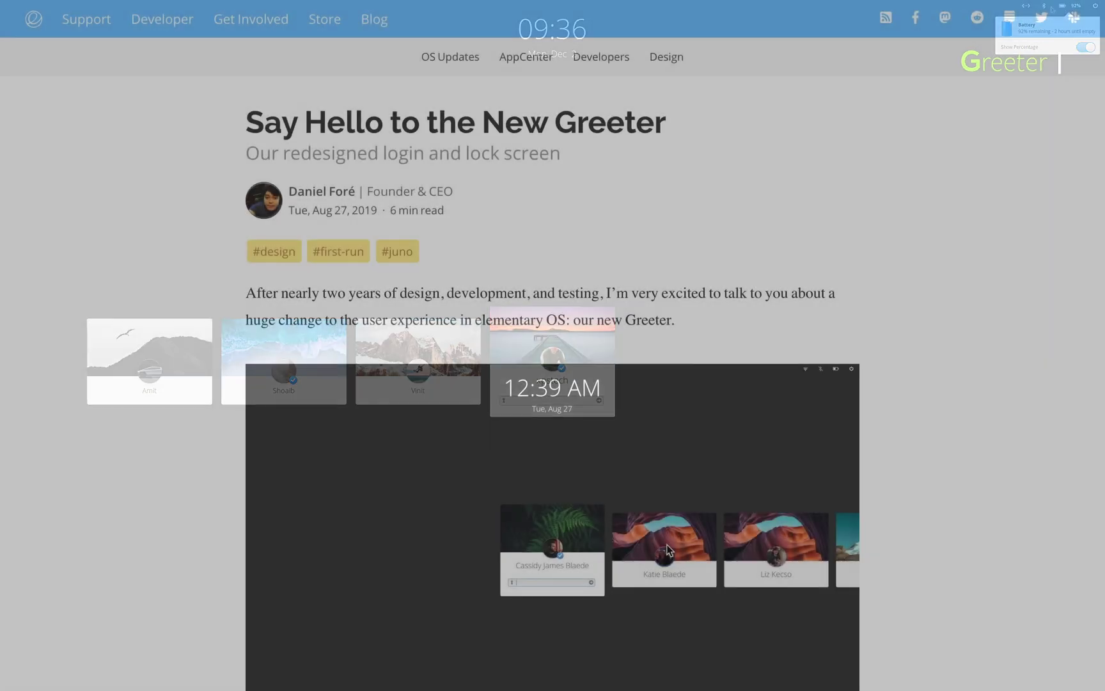
# Step: Read the "Say Hello to the New Greeter" article through the Design Process section to the login and lock concept images
pyautogui.scroll(-10, 667, 545)
pyautogui.scroll(-15, 667, 550)
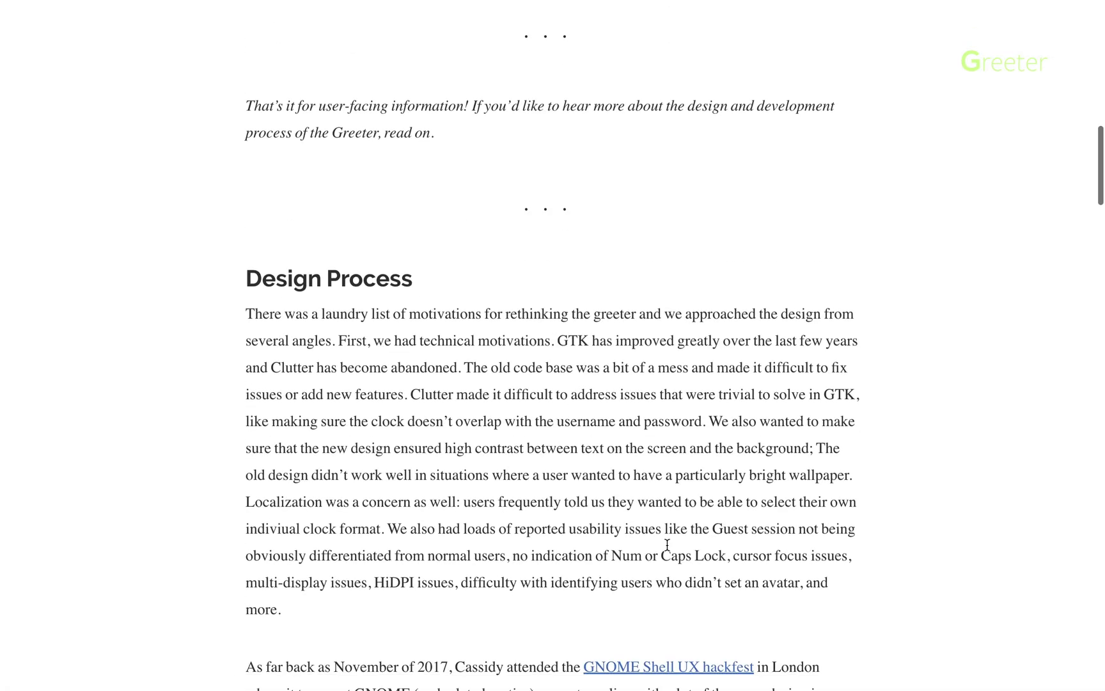
pyautogui.scroll(-5, 667, 541)
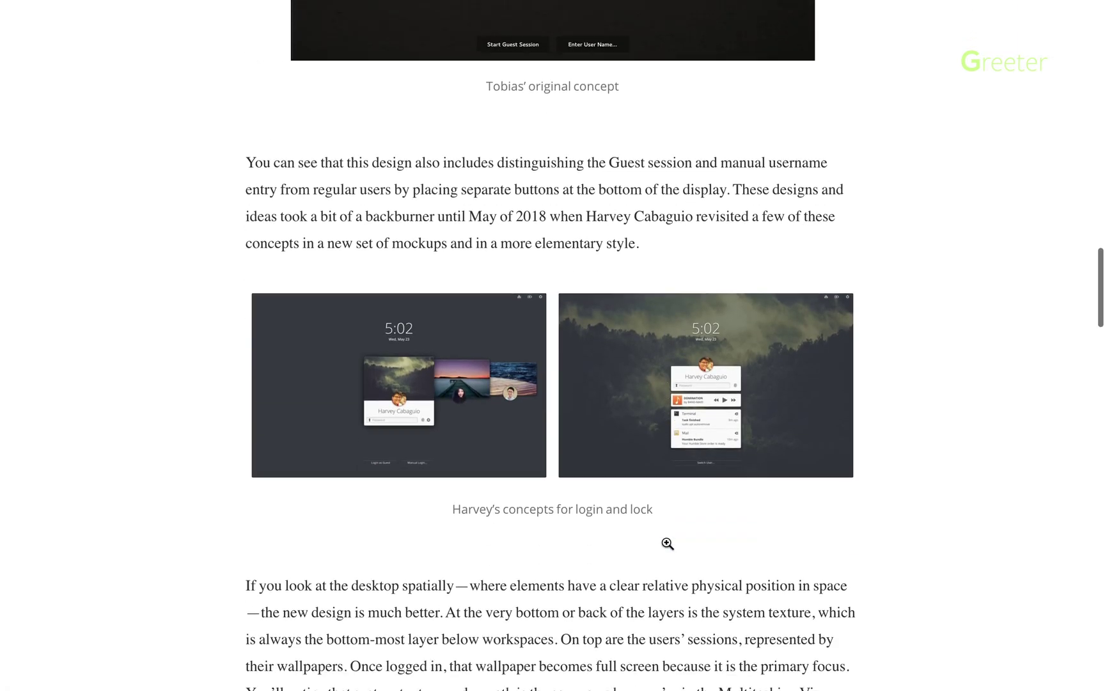
pyautogui.click(646, 350)
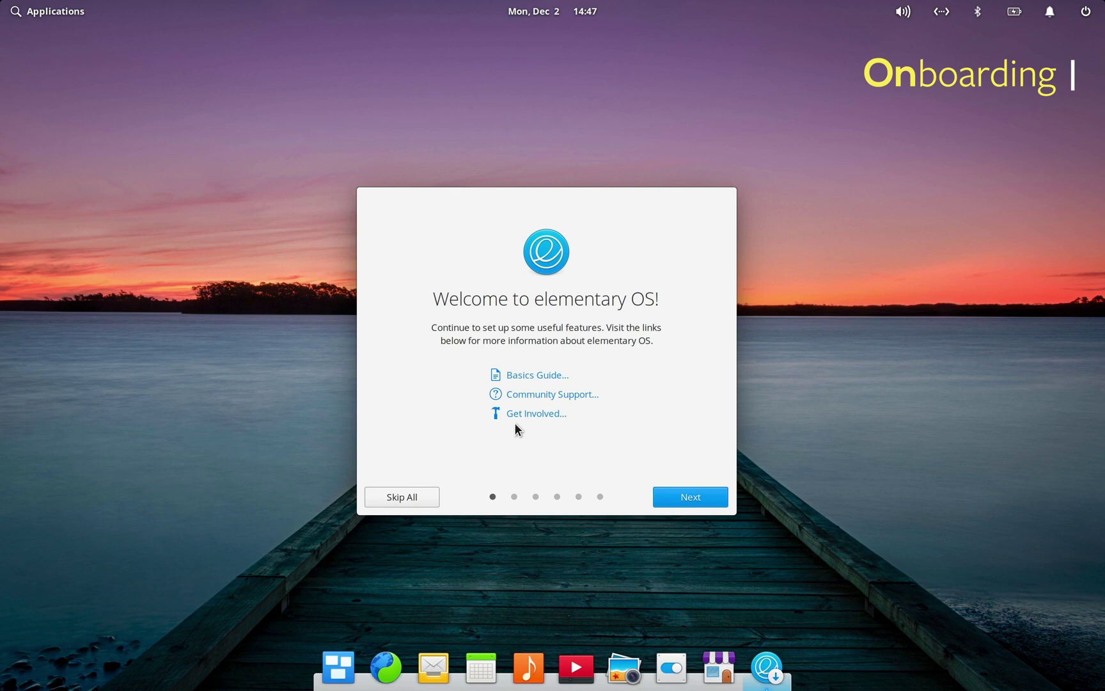
# Step: Advance the onboarding assistant past the Welcome, Location Services, Night Light and Housekeeping pages
pyautogui.click(671, 498)
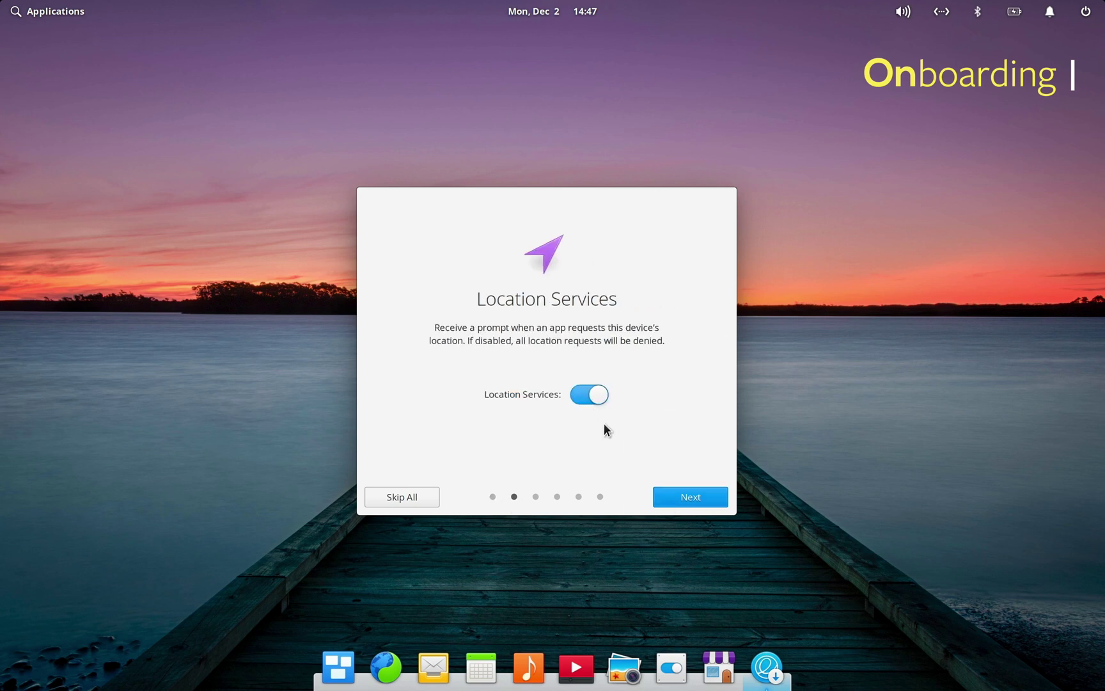
pyautogui.click(683, 497)
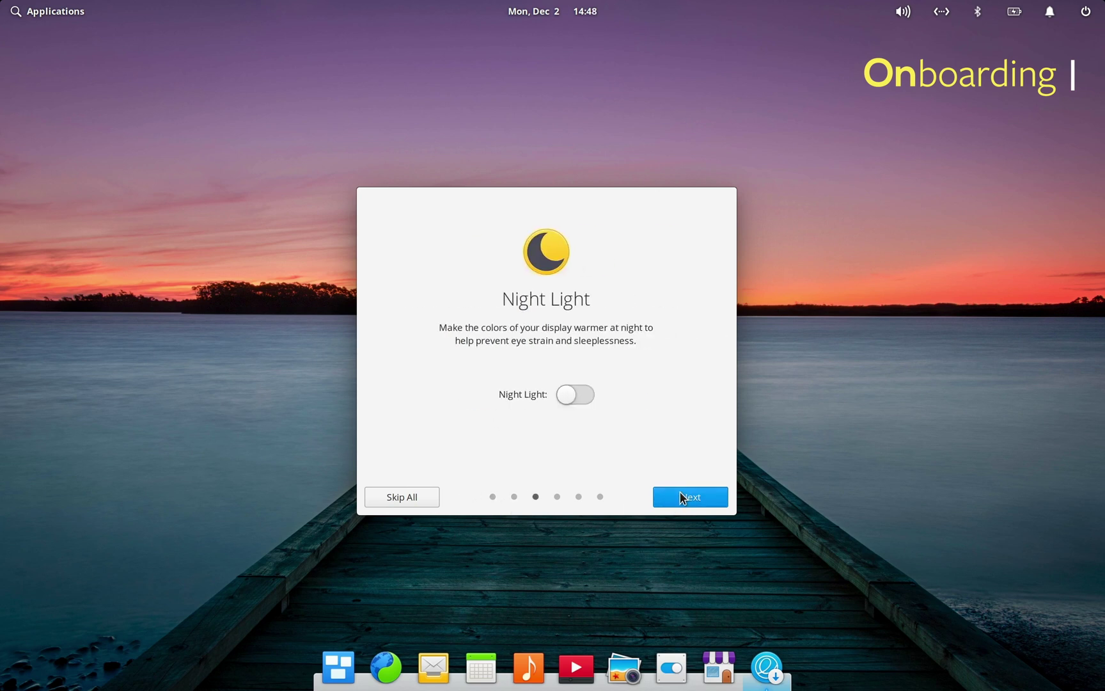
pyautogui.click(683, 499)
pyautogui.click(670, 494)
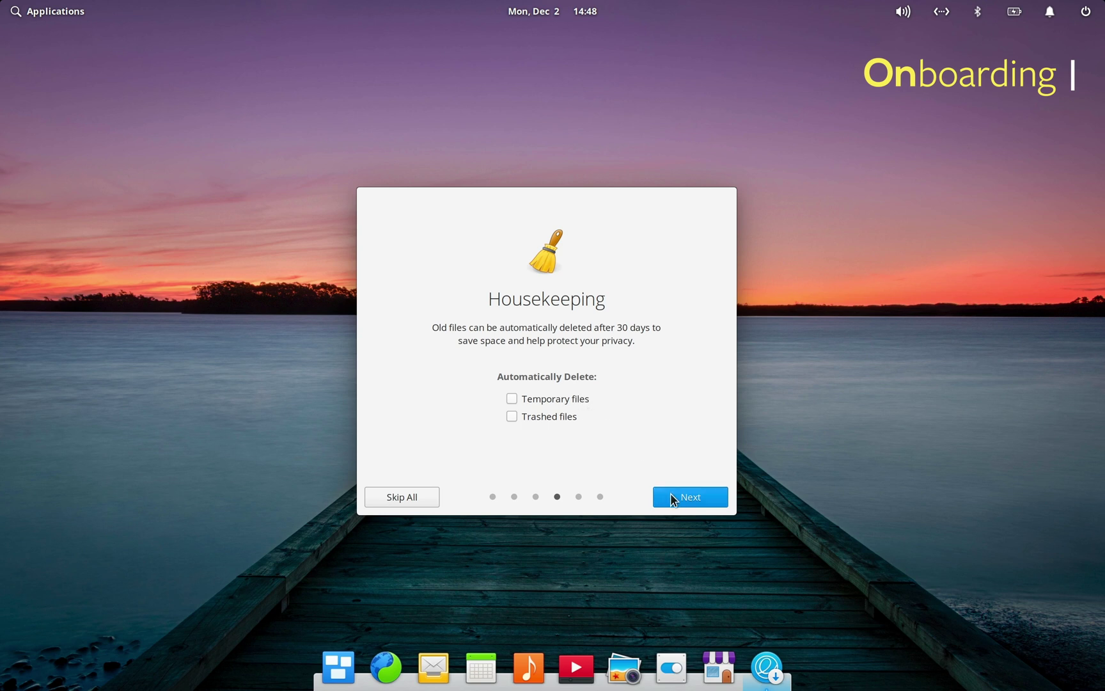
pyautogui.click(681, 496)
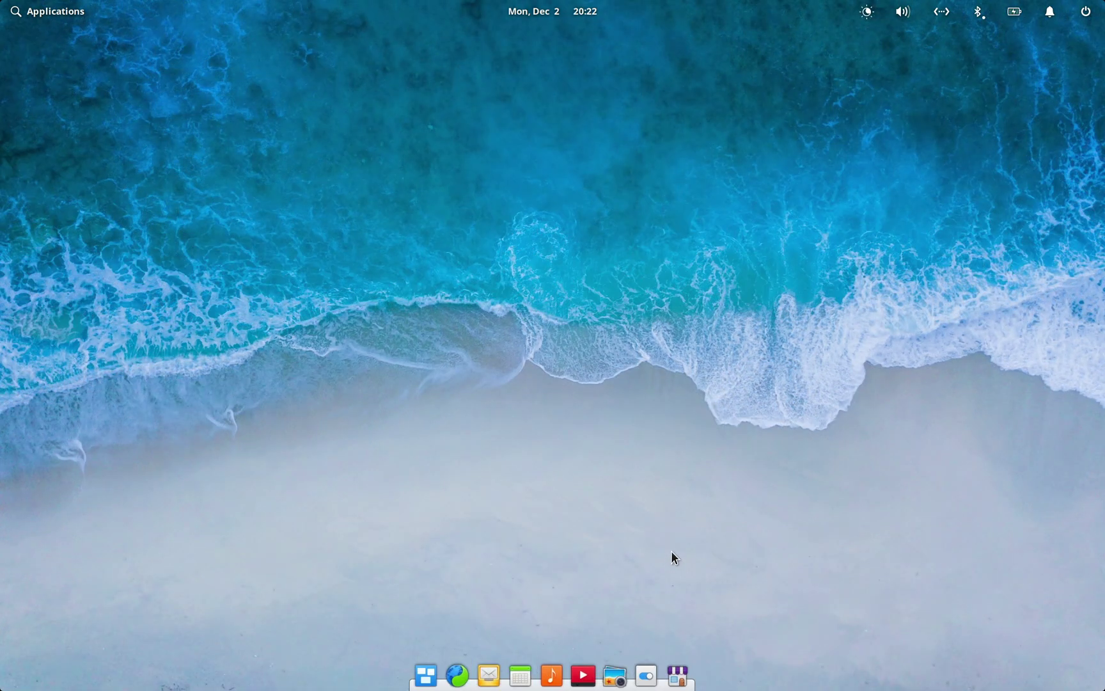
# Step: Check the events on December 3, 6 and 7 in the date and time indicator, and close the Calendar window
pyautogui.click(561, 16)
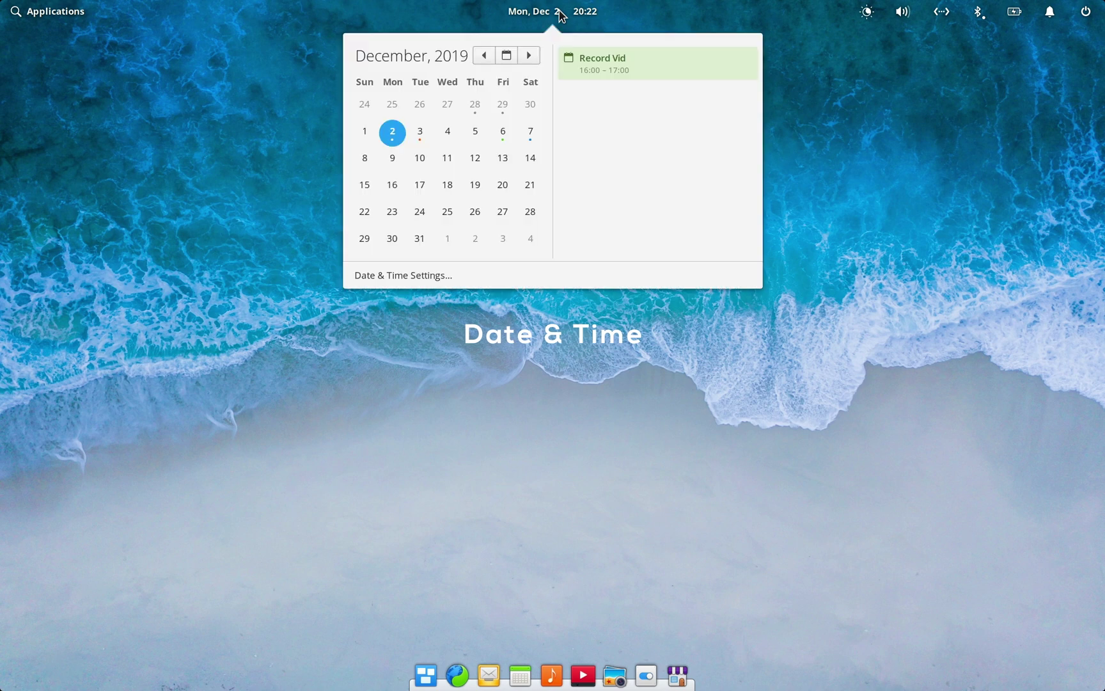
pyautogui.click(413, 135)
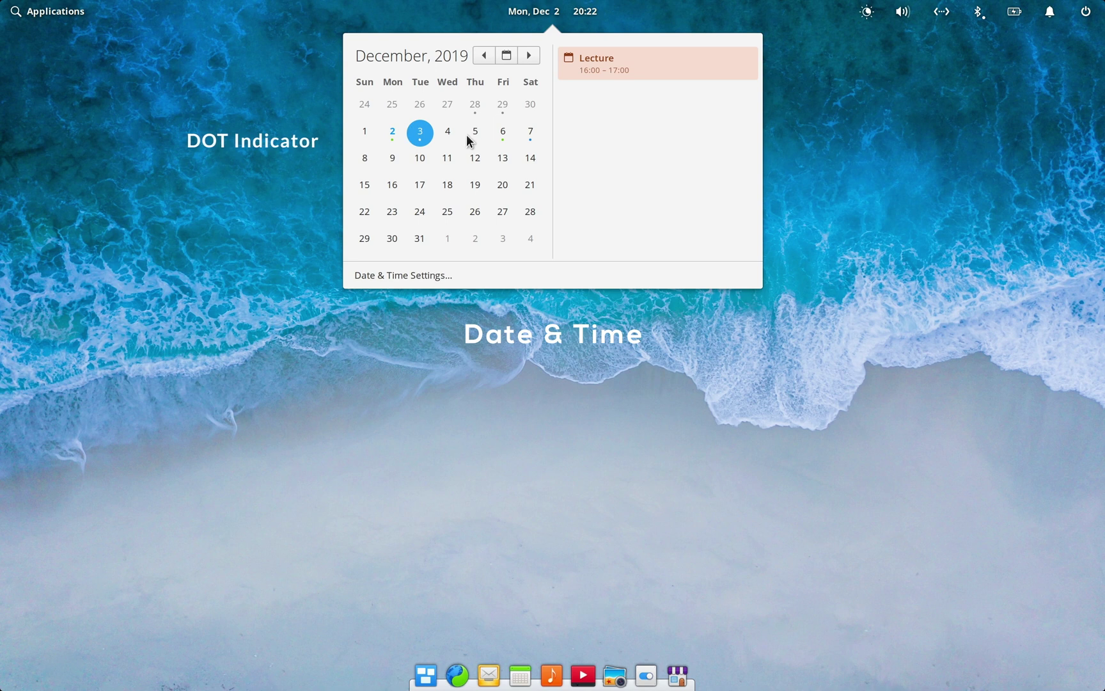
pyautogui.click(500, 134)
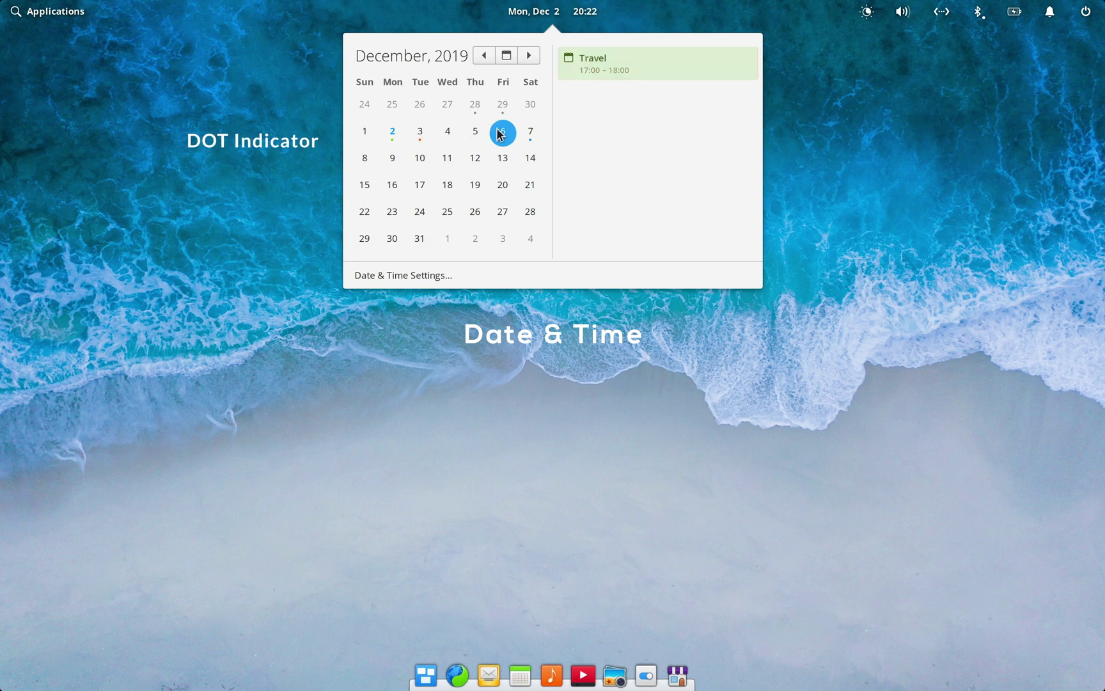
pyautogui.click(529, 133)
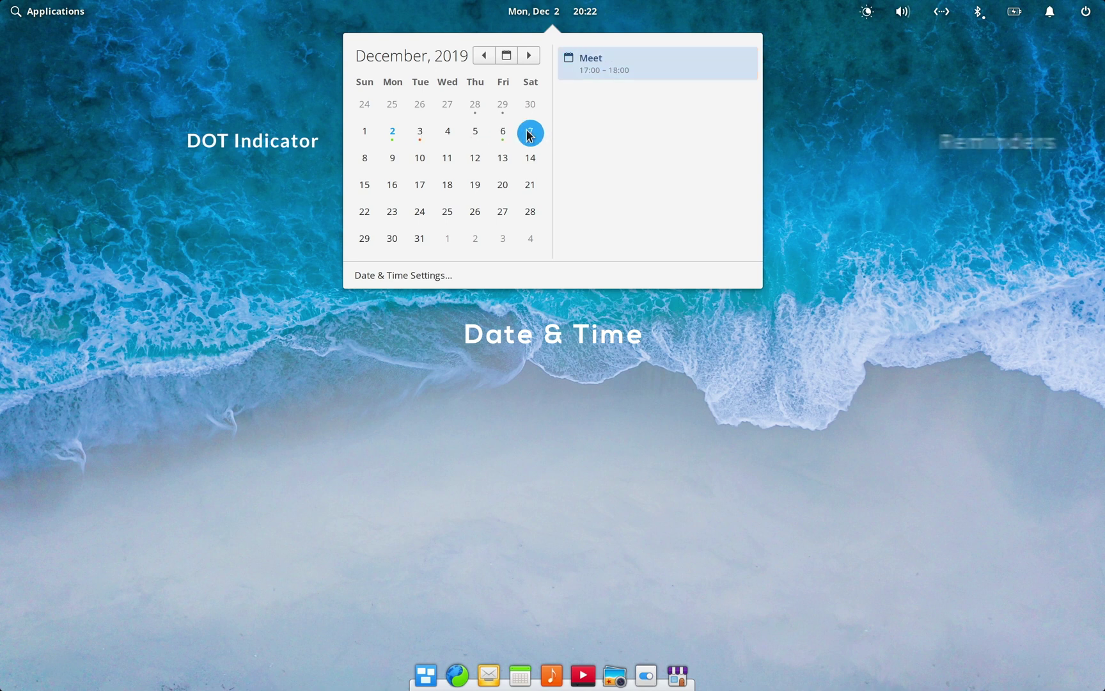
pyautogui.click(584, 464)
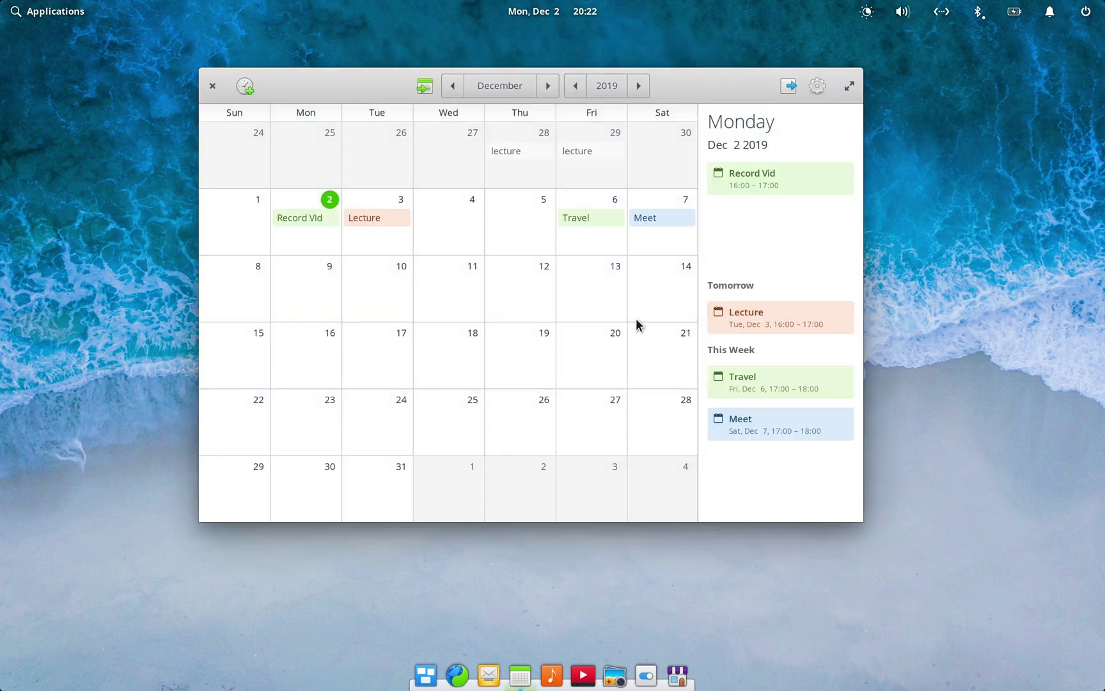
pyautogui.click(212, 87)
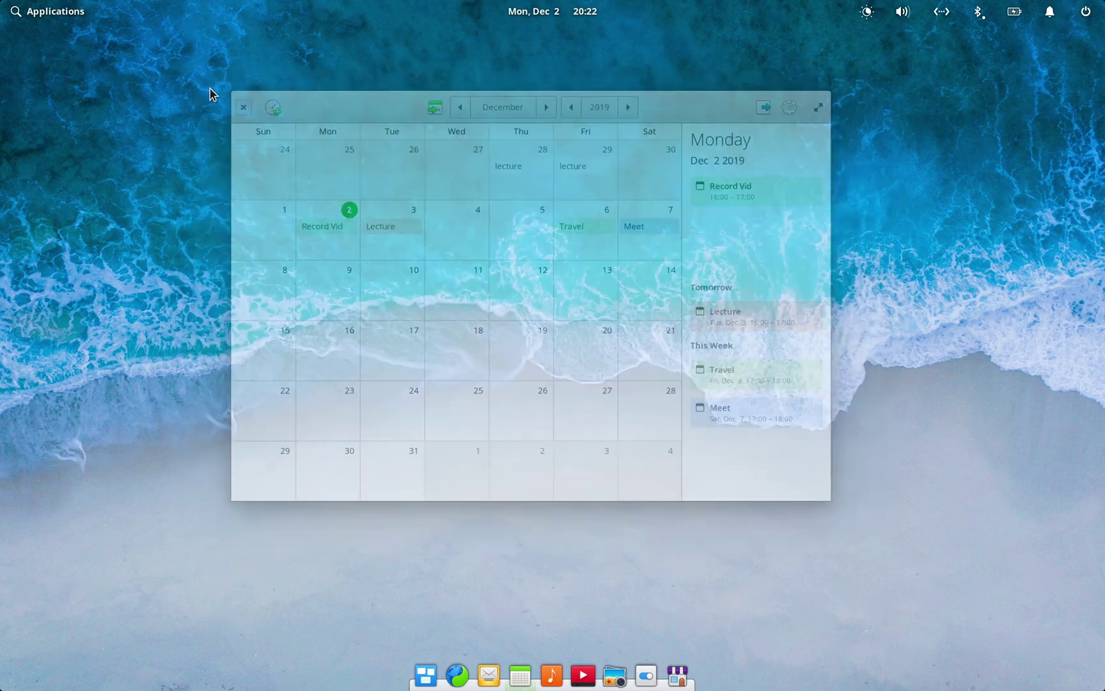
# Step: Check the wired connection indicator and switch the Bluetooth connection from the OnePlus 5T to the T 5. speaker
pyautogui.click(939, 15)
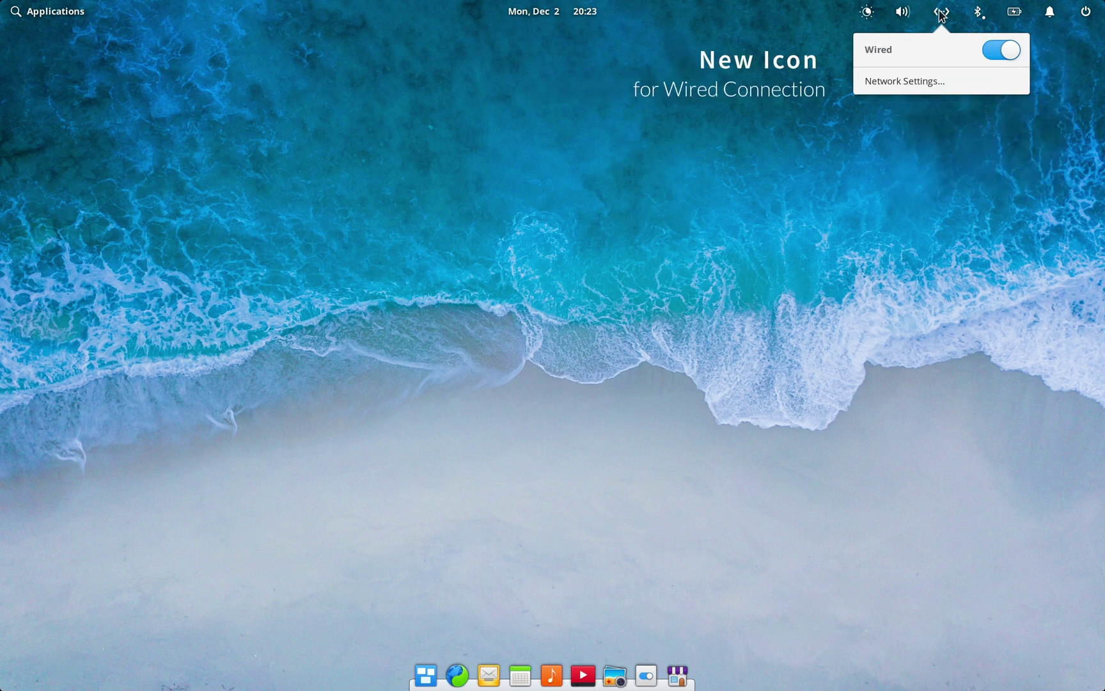
pyautogui.moveTo(977, 14)
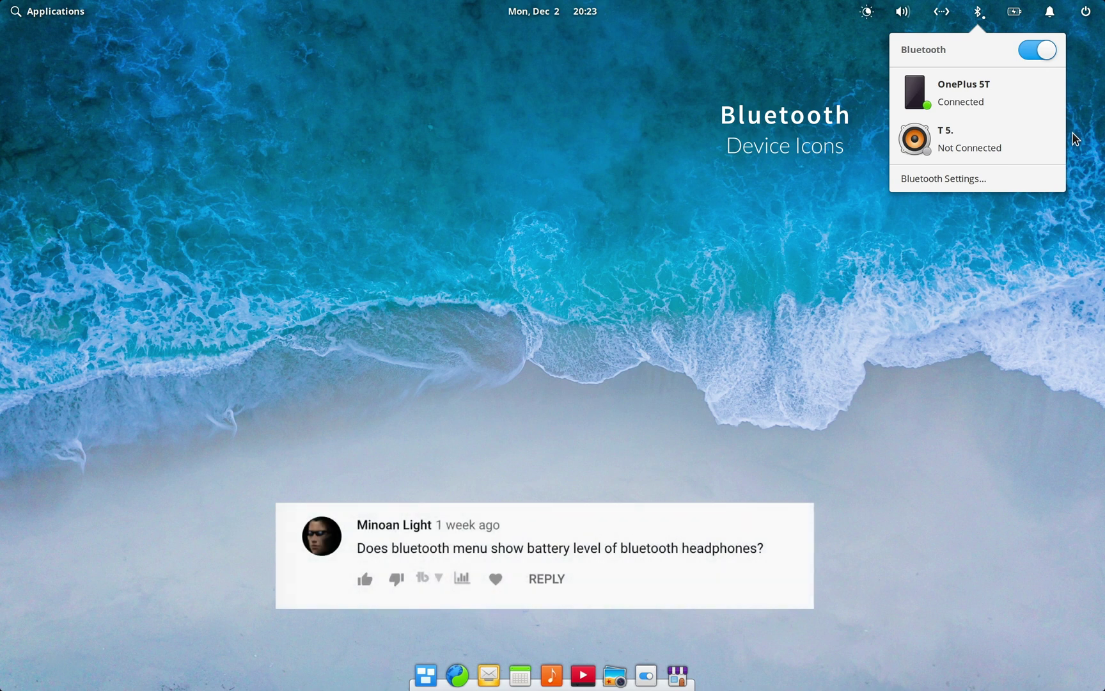
pyautogui.click(986, 86)
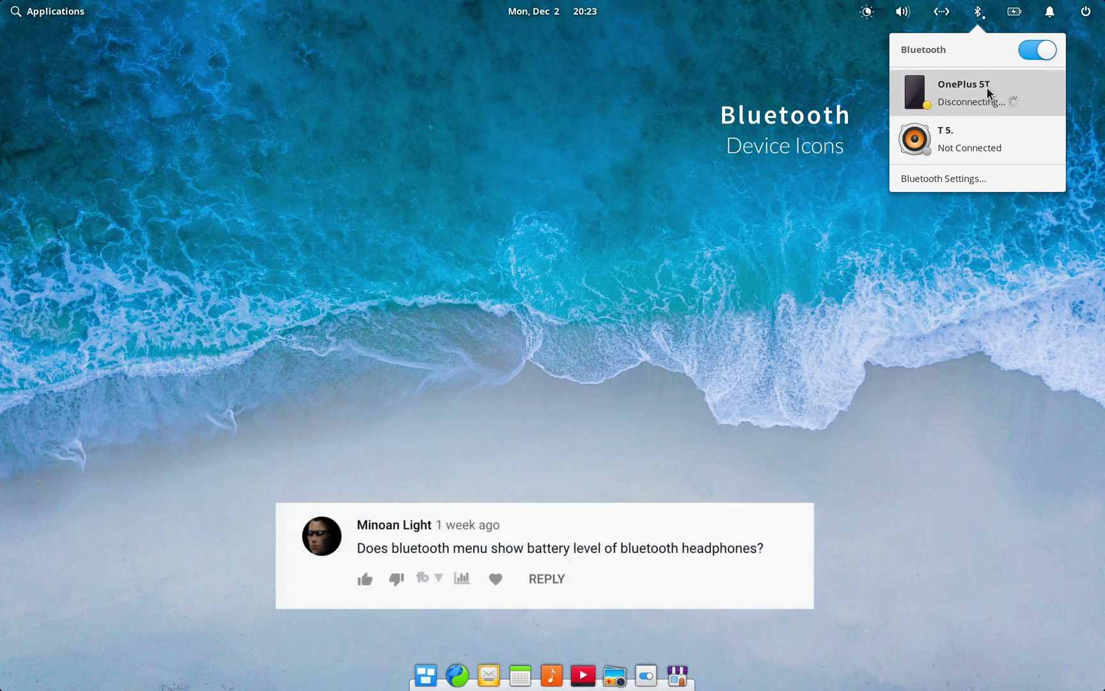
pyautogui.click(985, 146)
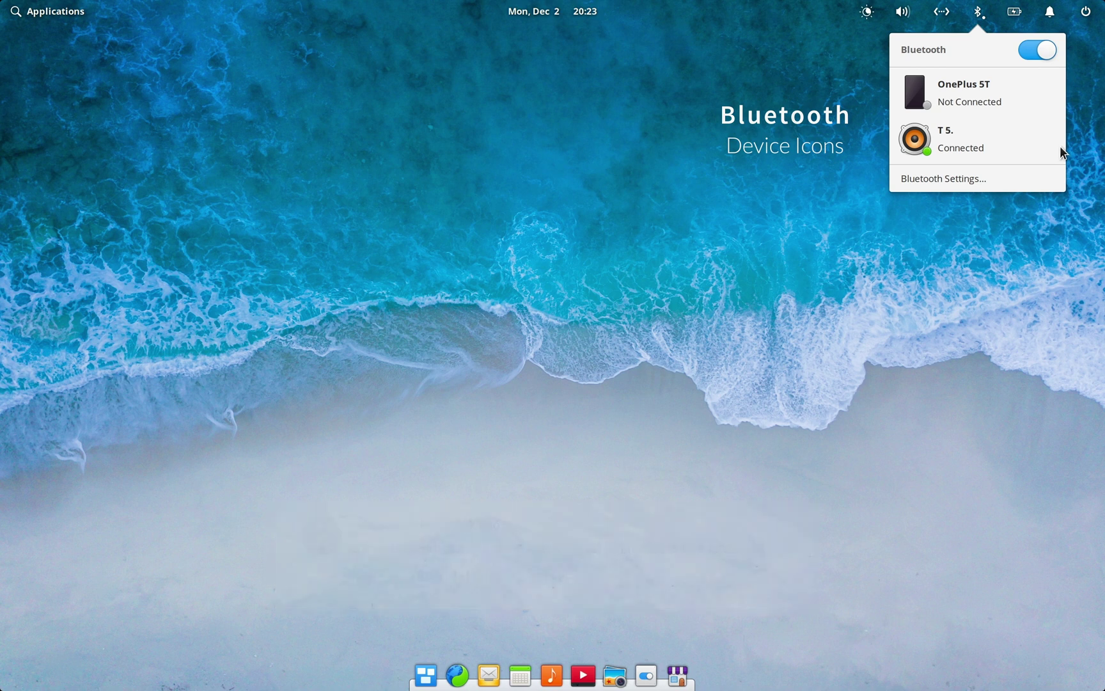
pyautogui.click(1085, 11)
pyautogui.click(1086, 11)
pyautogui.click(1086, 10)
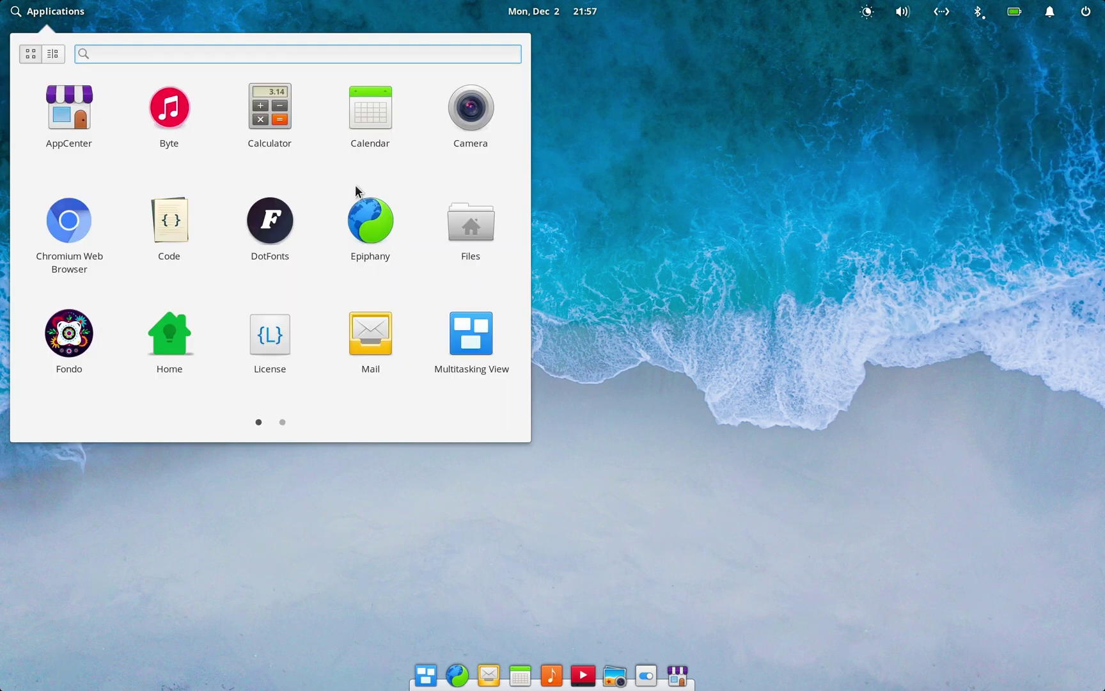
# Step: Open Files and browse the Documents, Videos and Pictures folders
pyautogui.press('super')
pyautogui.click(474, 223)
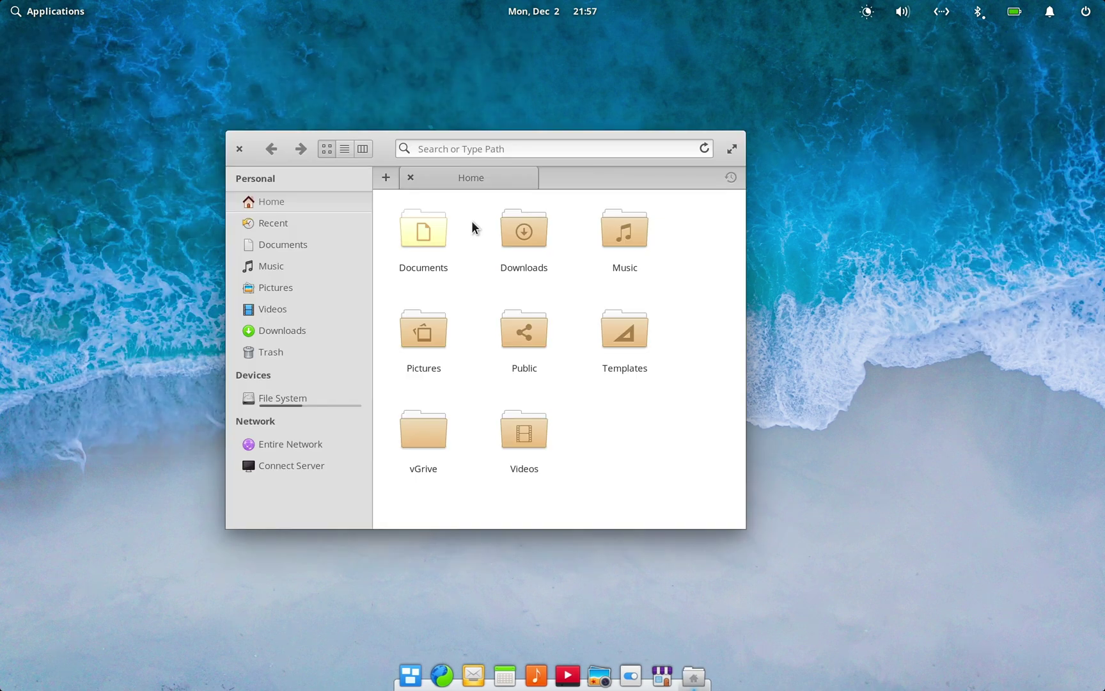
pyautogui.click(280, 245)
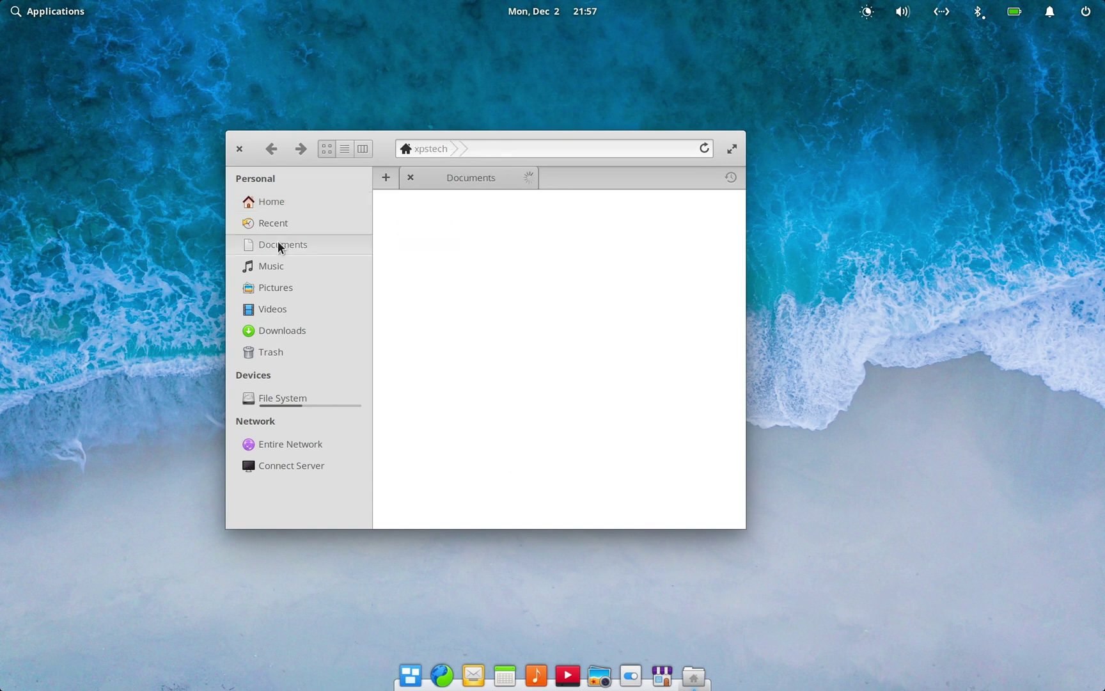
pyautogui.click(283, 285)
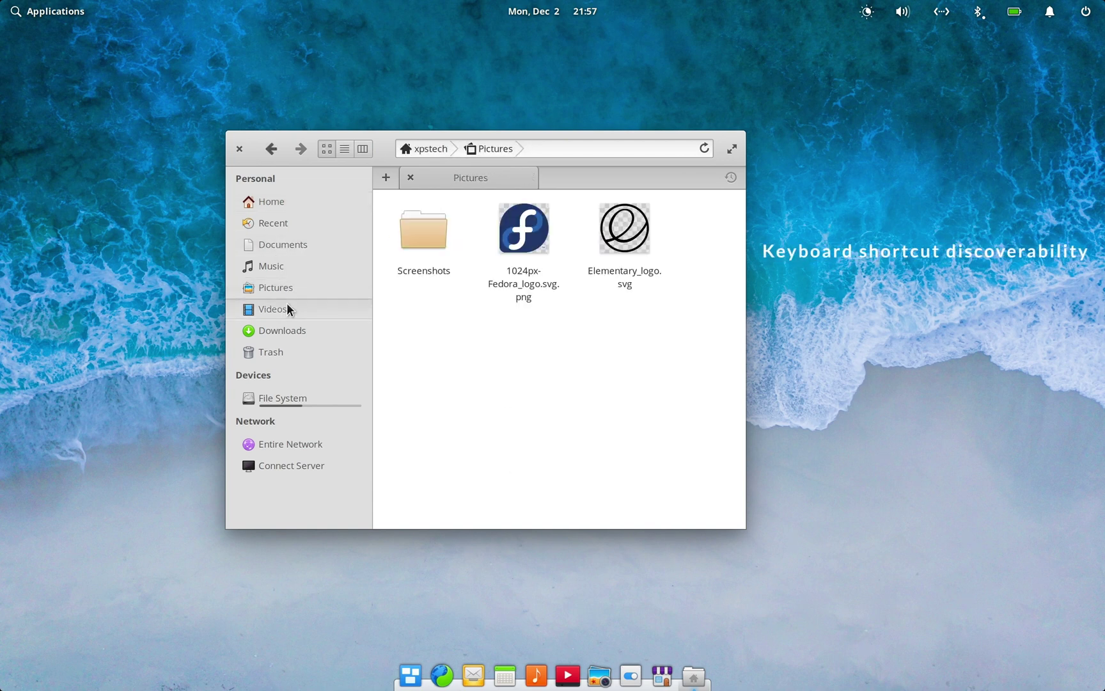
pyautogui.click(287, 306)
pyautogui.click(288, 291)
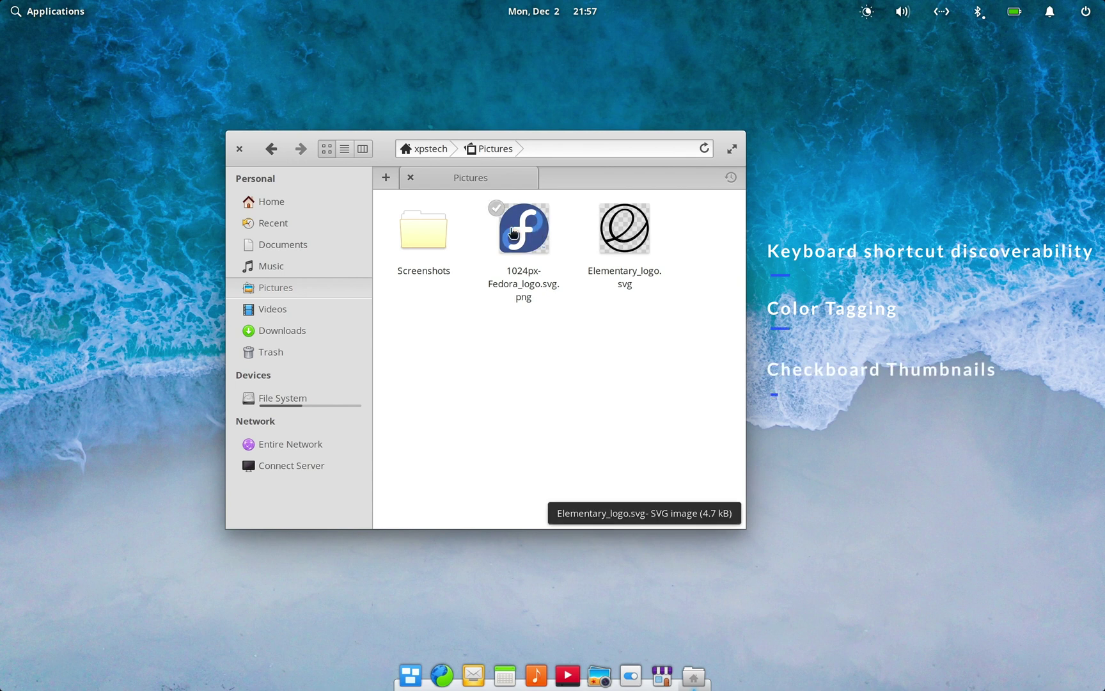
# Step: View 1024px-Fedora_logo.svg.png in Photos and close it, and revisit the Home, Pictures and Recent locations in Files
pyautogui.click(523, 233)
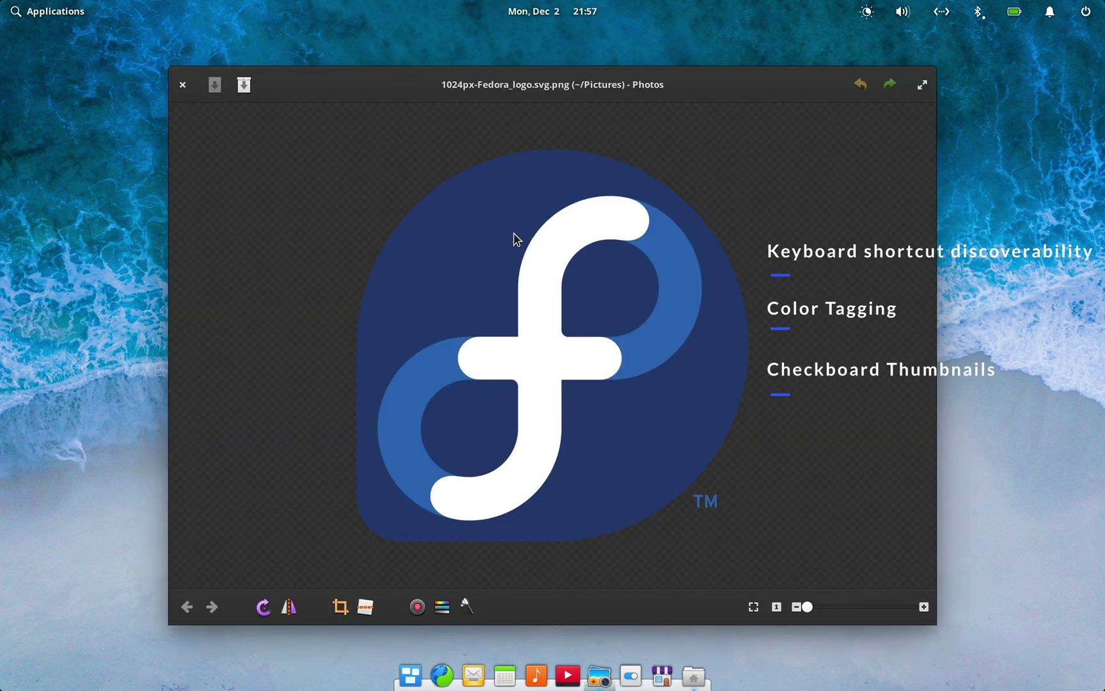
pyautogui.click(183, 85)
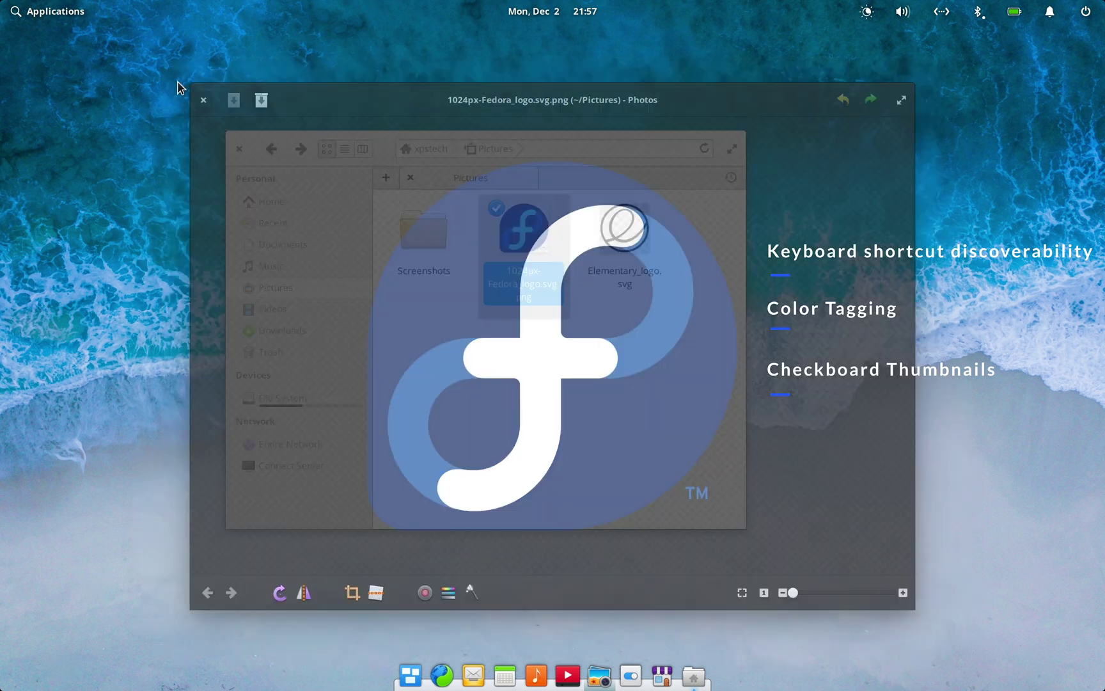
pyautogui.click(270, 206)
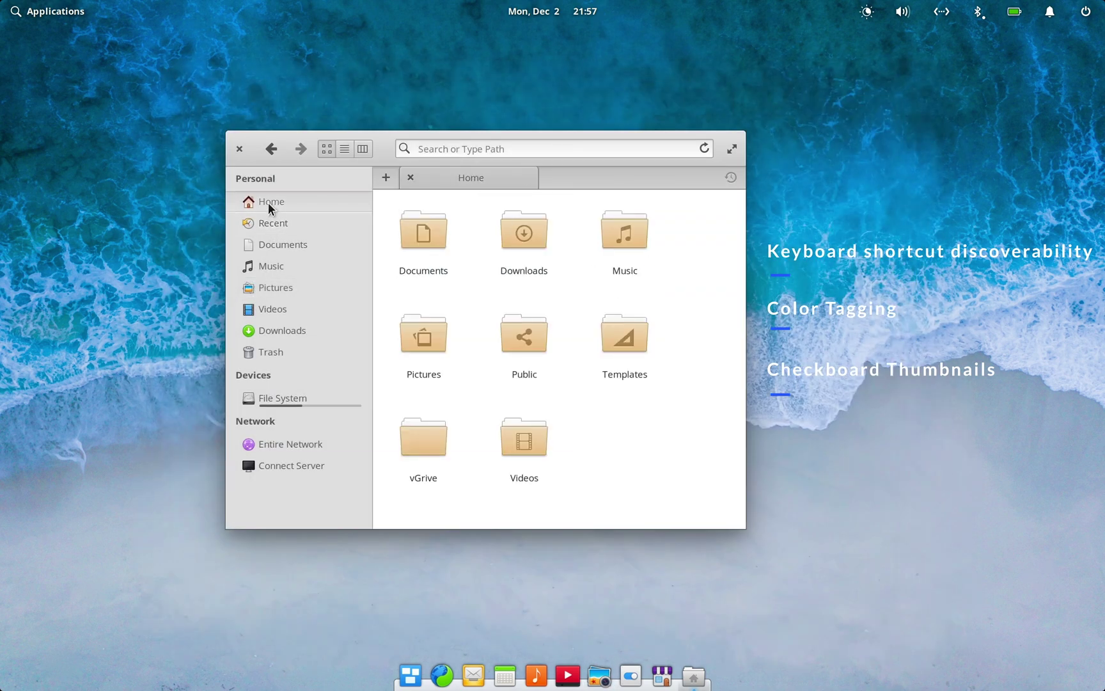
pyautogui.click(411, 344)
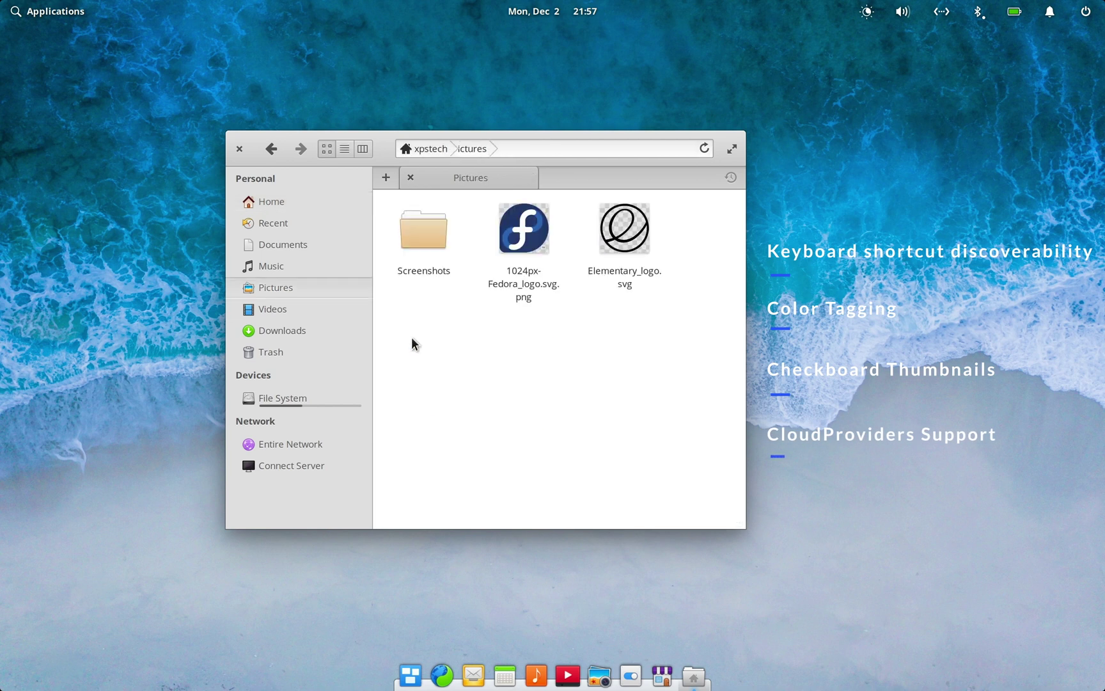
pyautogui.click(291, 227)
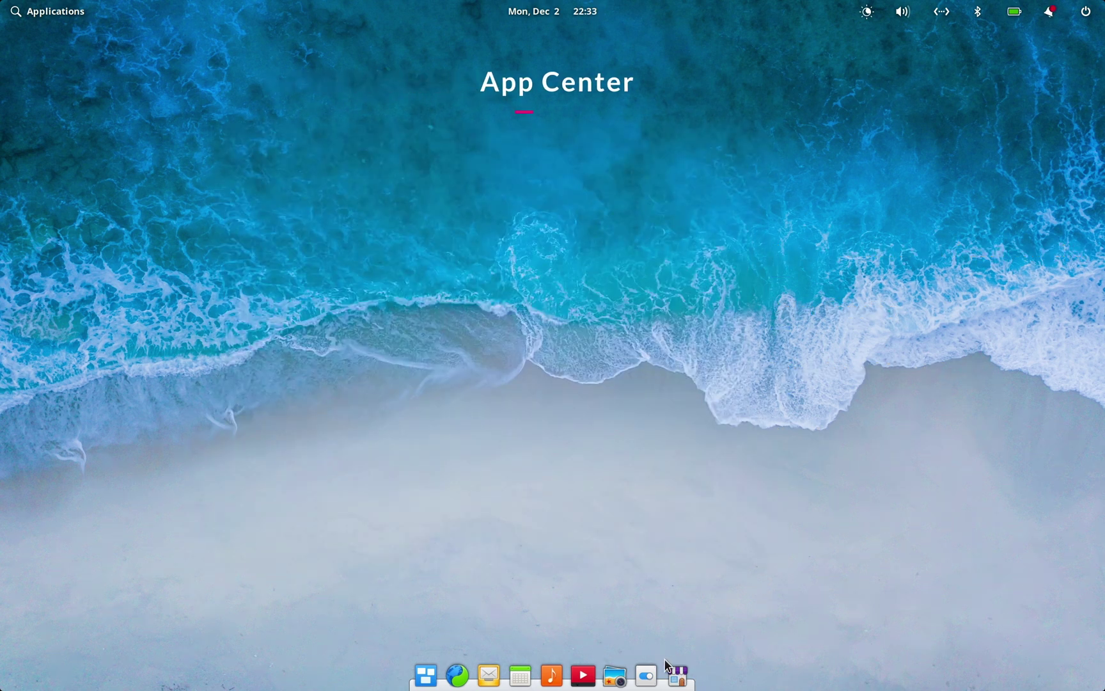
# Step: Open AppCenter and display the Melody app's page
pyautogui.click(674, 671)
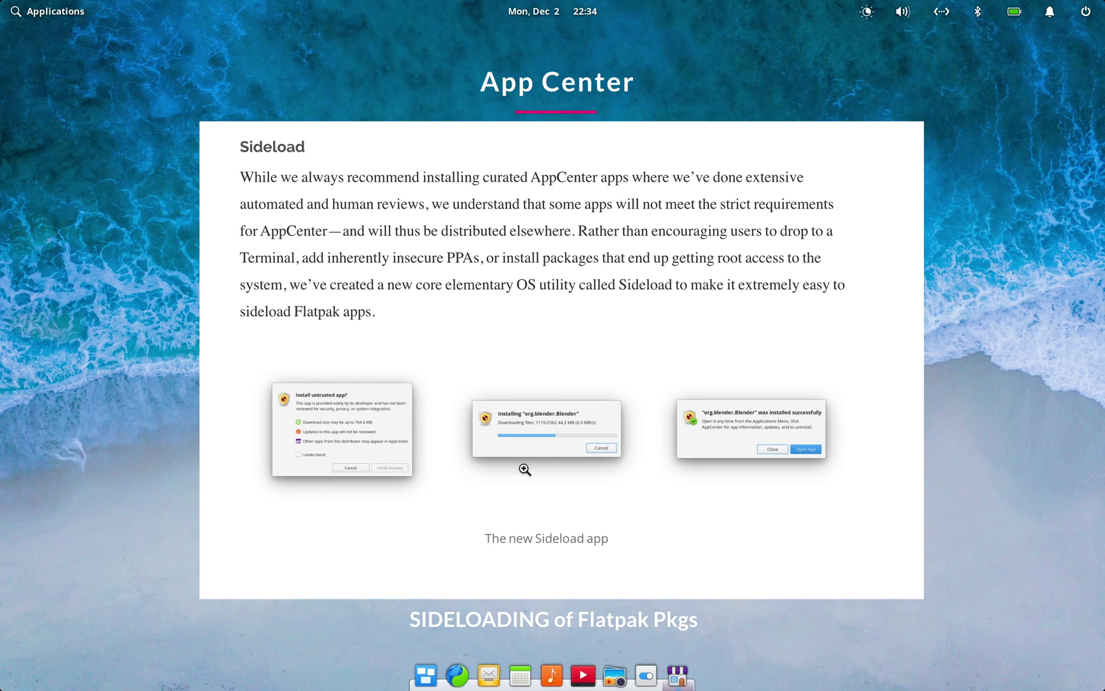
pyautogui.click(374, 422)
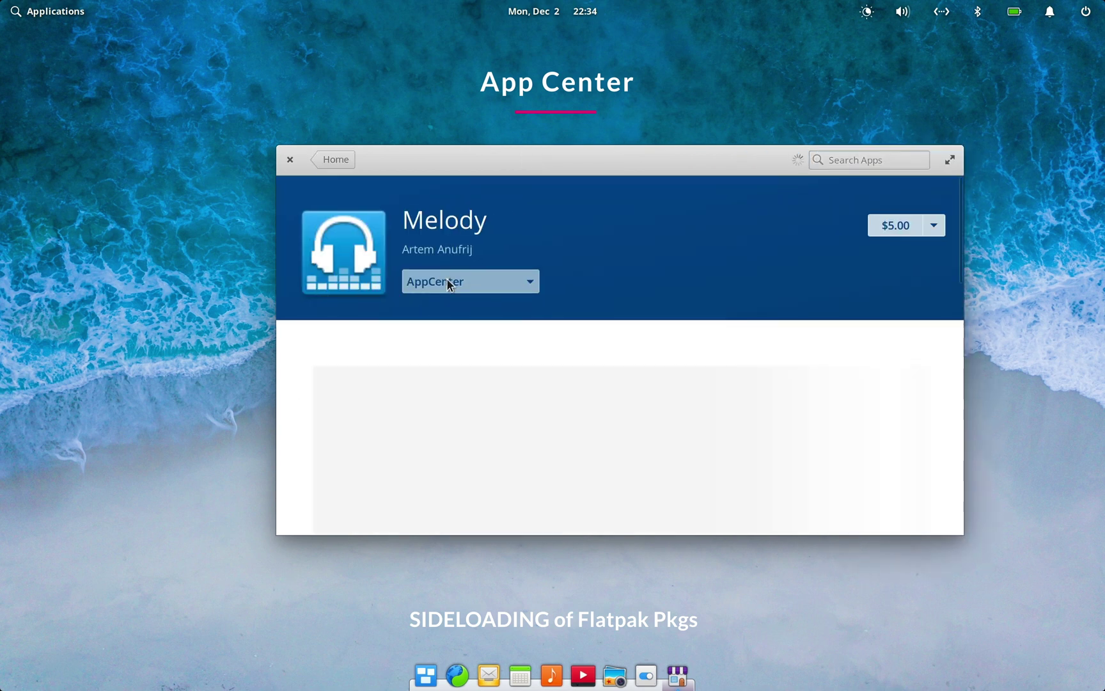
# Step: Check the source options on the Melody page and browse the app categories on the AppCenter home page
pyautogui.click(447, 280)
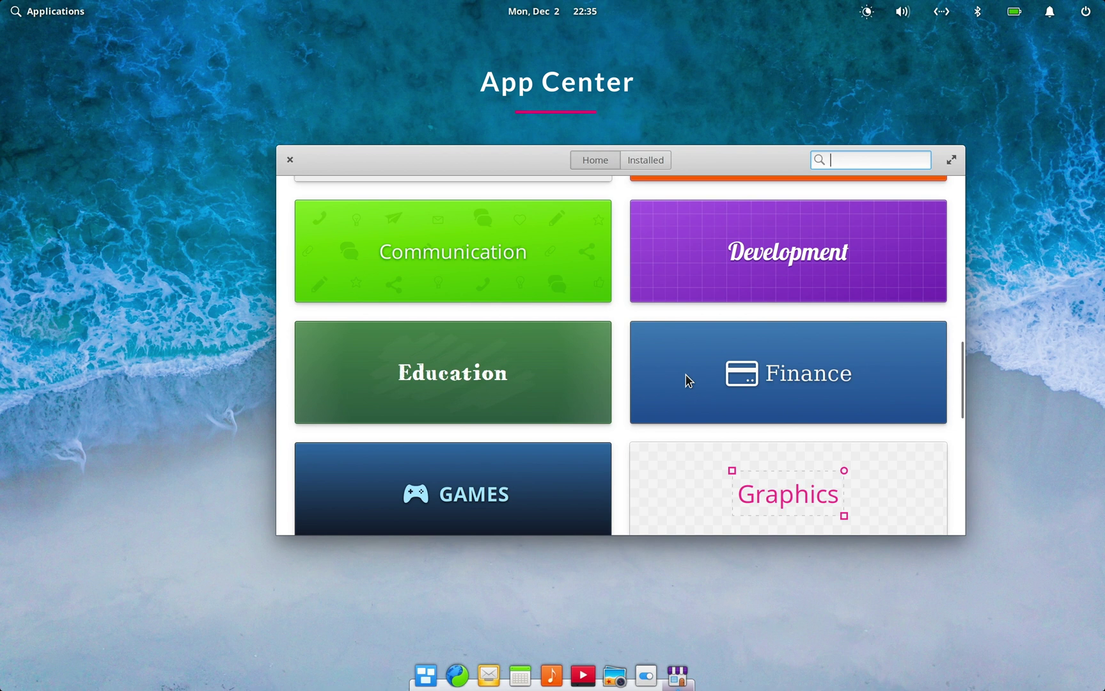
pyautogui.scroll(3, 687, 381)
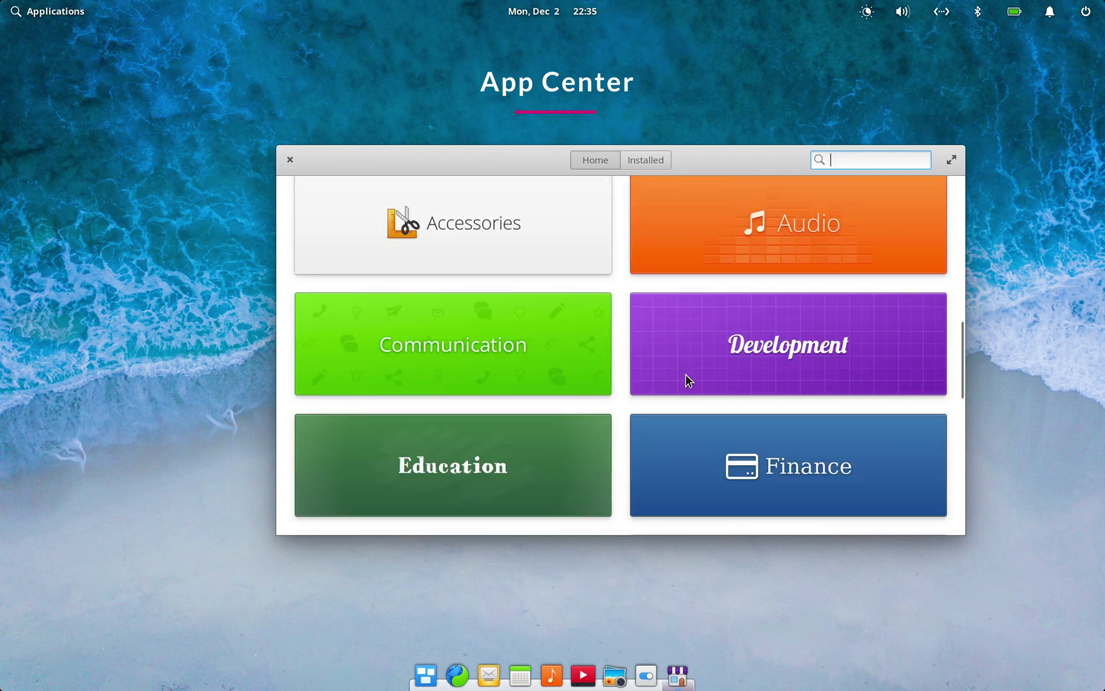
pyautogui.scroll(-3, 688, 380)
pyautogui.scroll(-9, 687, 379)
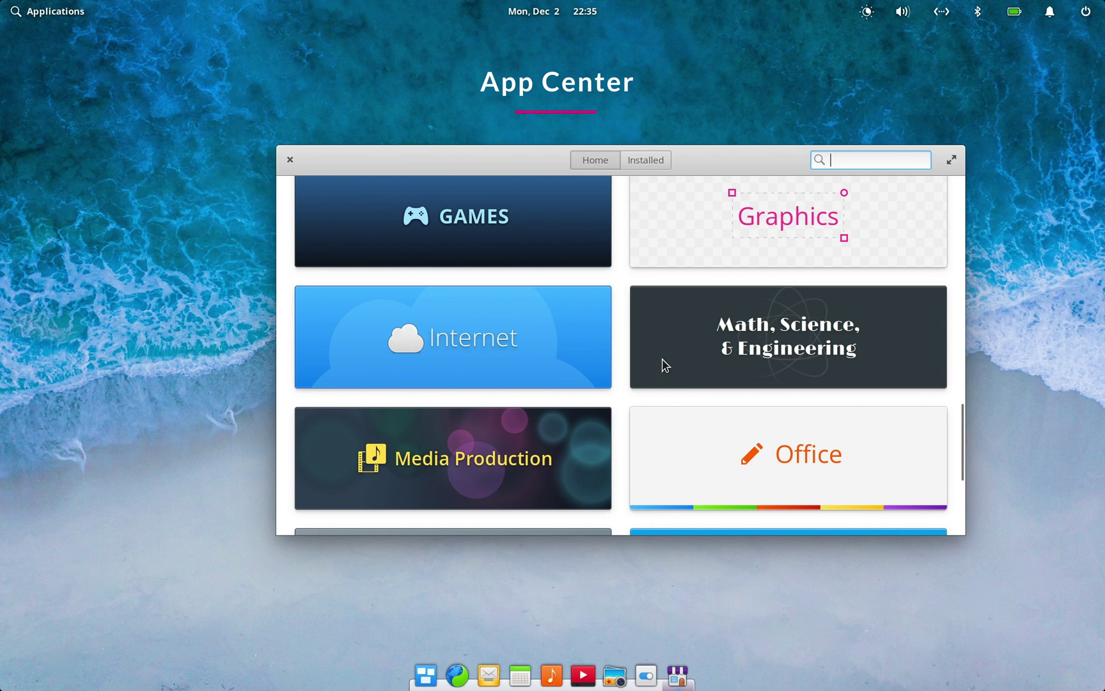
pyautogui.scroll(-8, 665, 365)
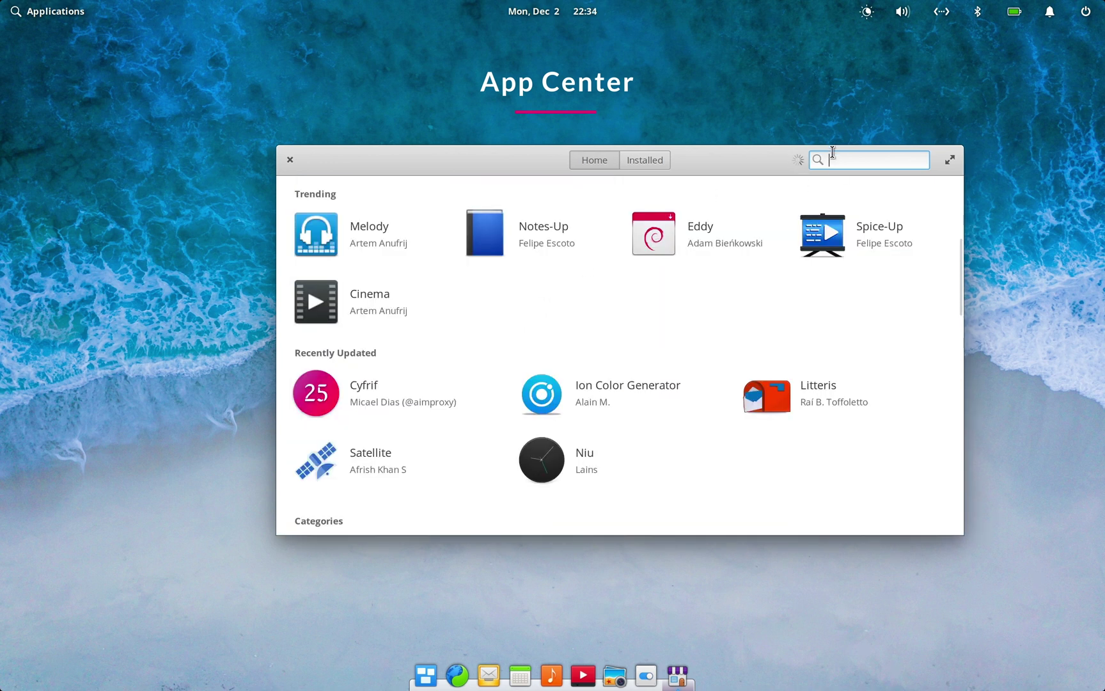
# Step: Search AppCenter for visual studio code and browse the list of matching apps
pyautogui.write('visual')
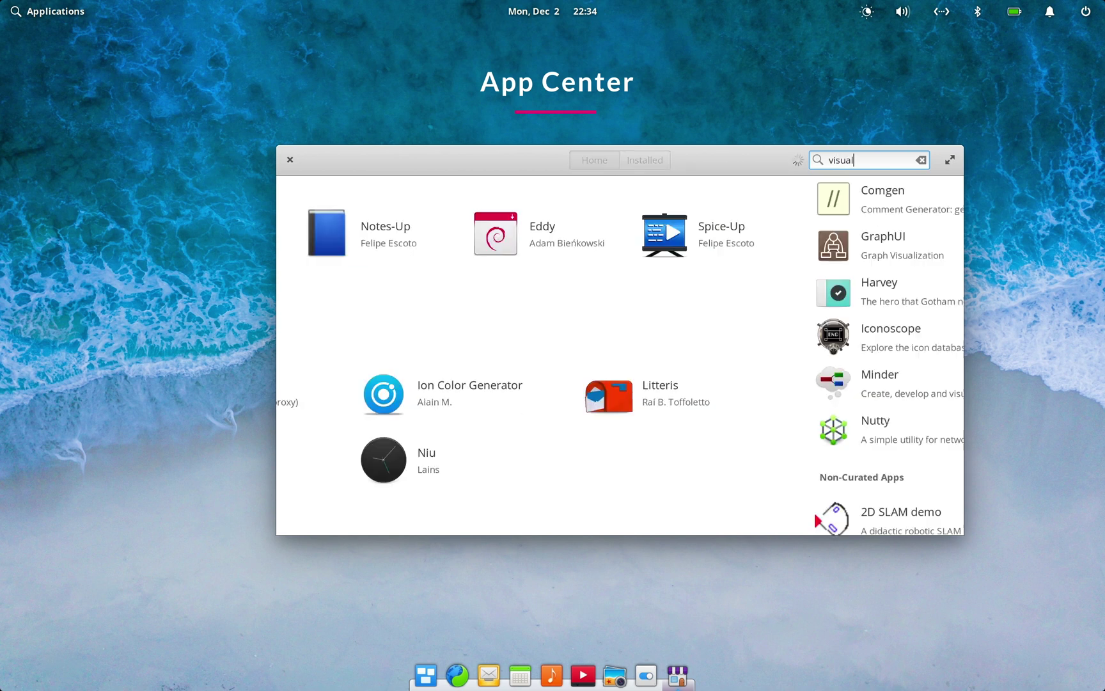
pyautogui.write(' studio code')
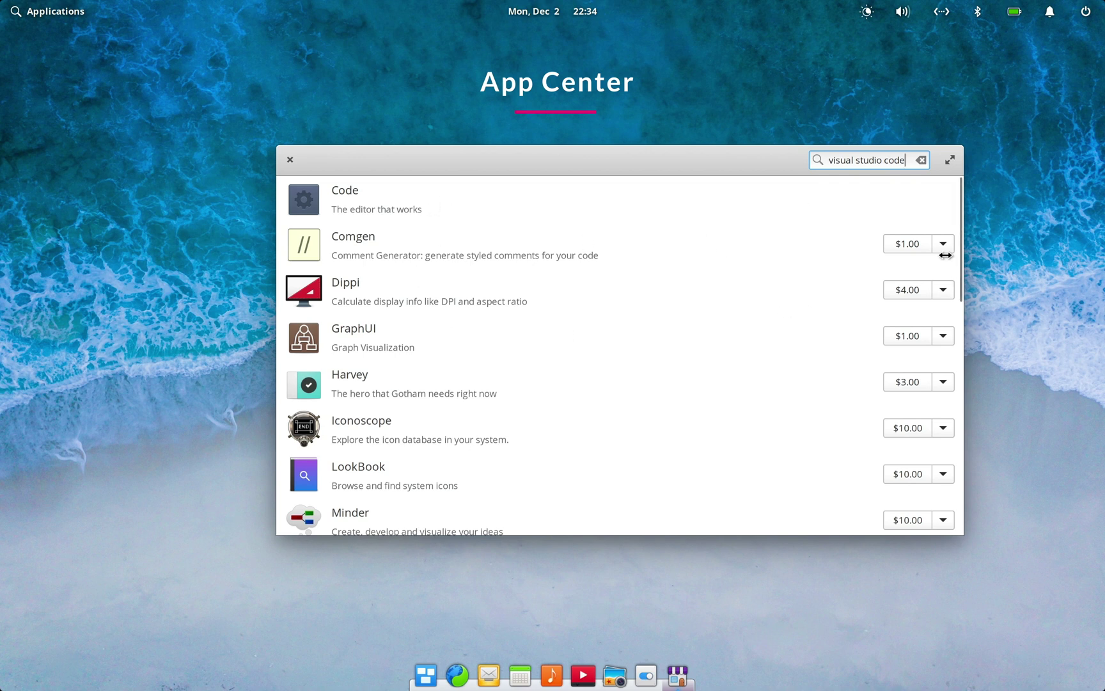
pyautogui.scroll(-20, 695, 355)
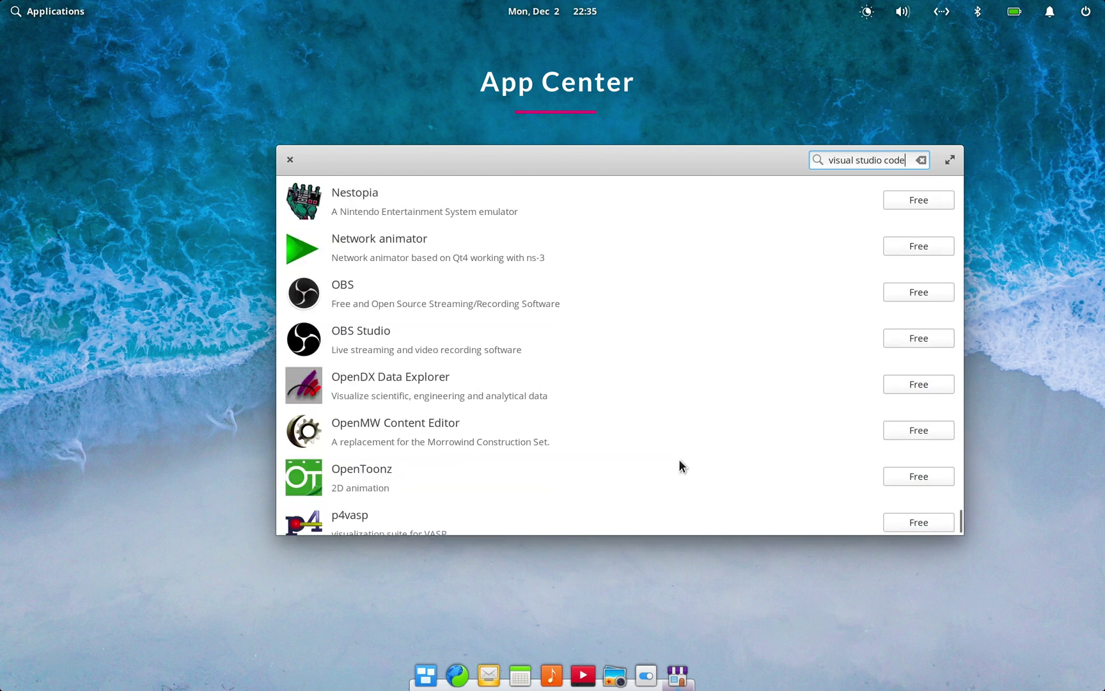
pyautogui.scroll(-20, 678, 458)
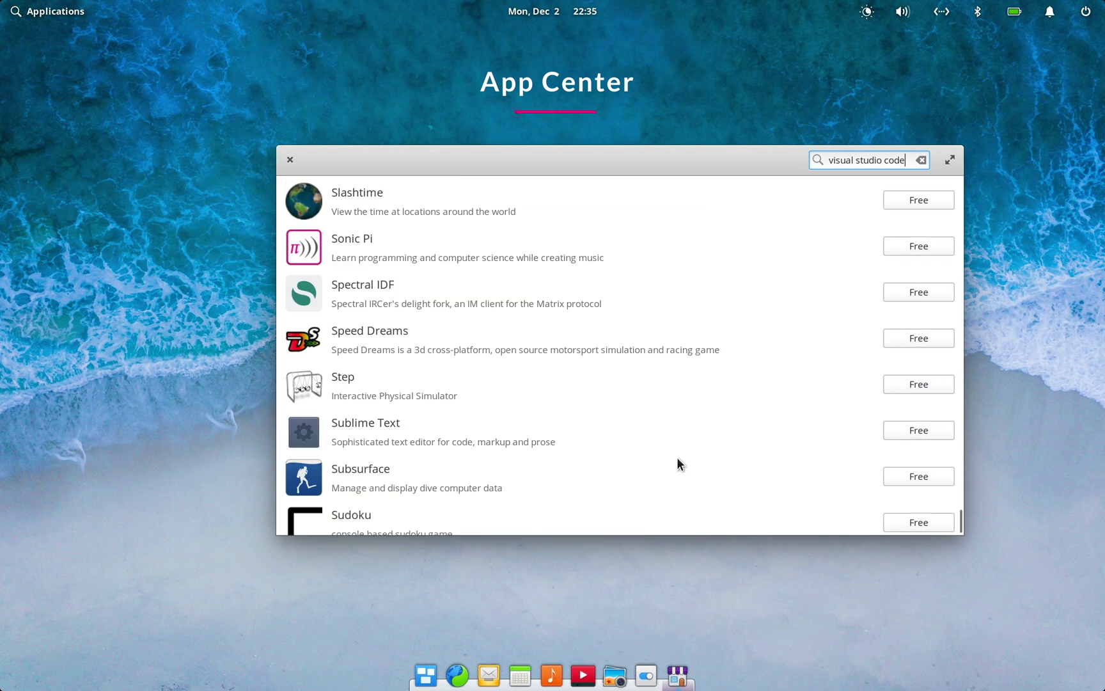
pyautogui.scroll(-5, 678, 458)
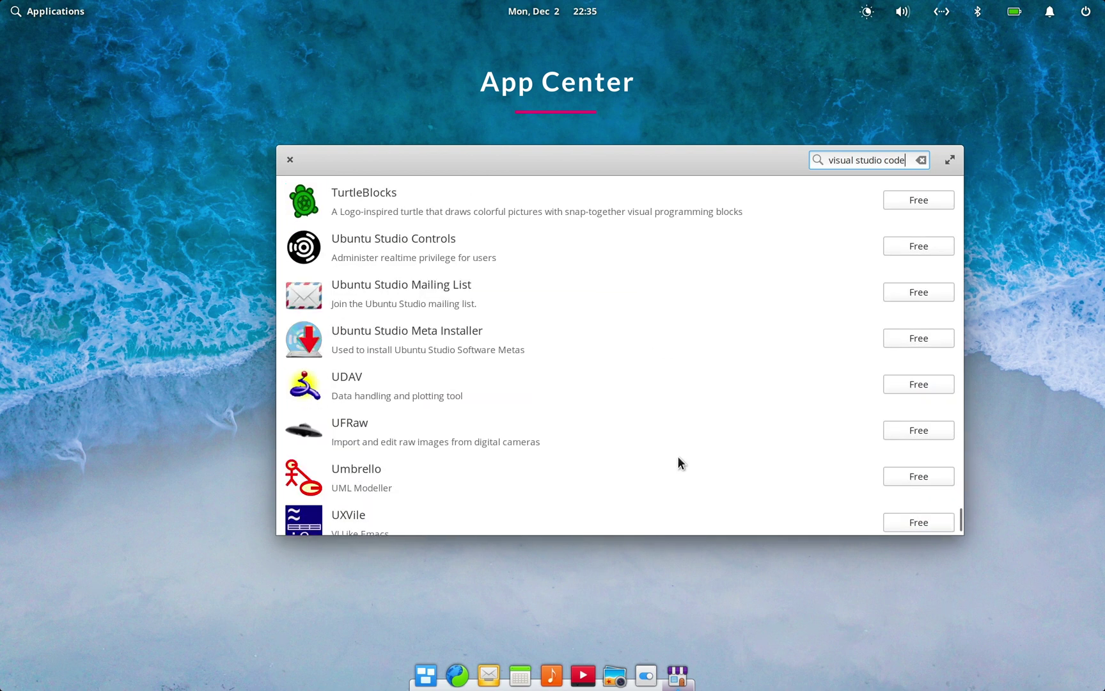
pyautogui.scroll(-5, 676, 455)
pyautogui.click(717, 348)
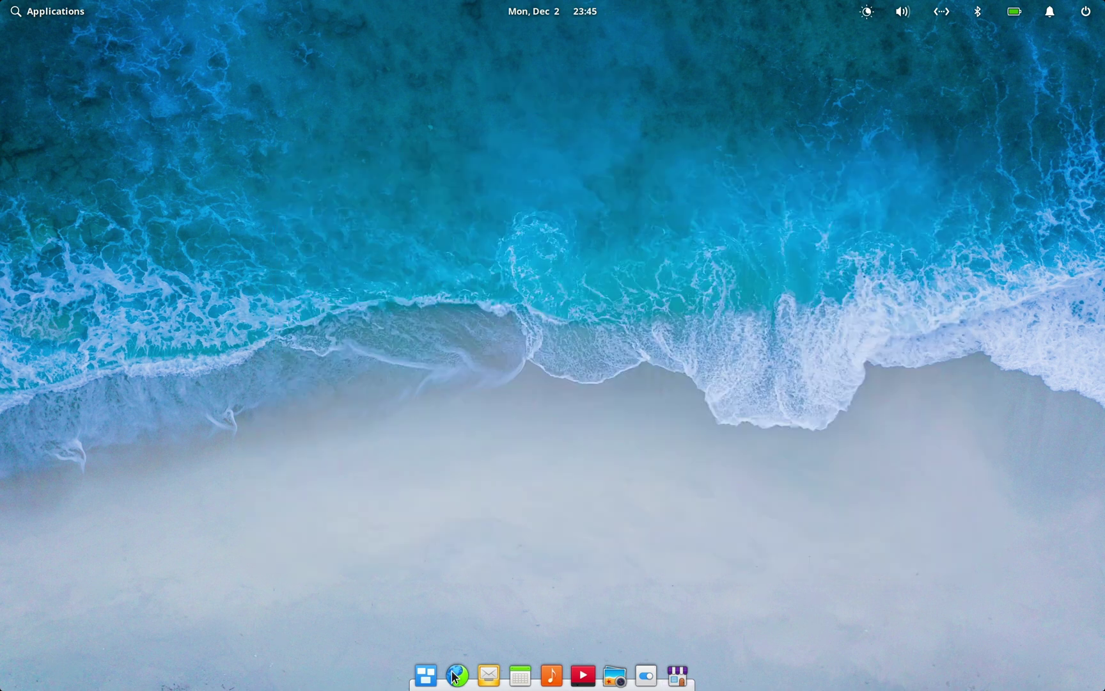
# Step: Open the Epiphany web browser, close the WhatsApp tab and view the YouTube, Newest and Support tabs
pyautogui.click(453, 674)
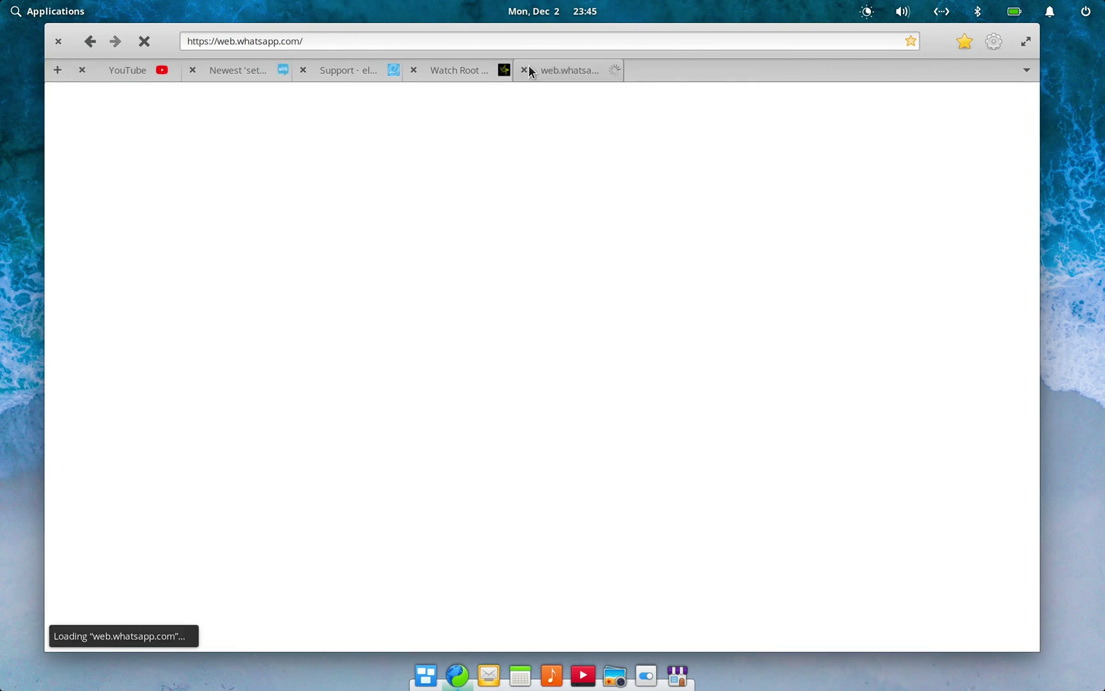
pyautogui.click(524, 69)
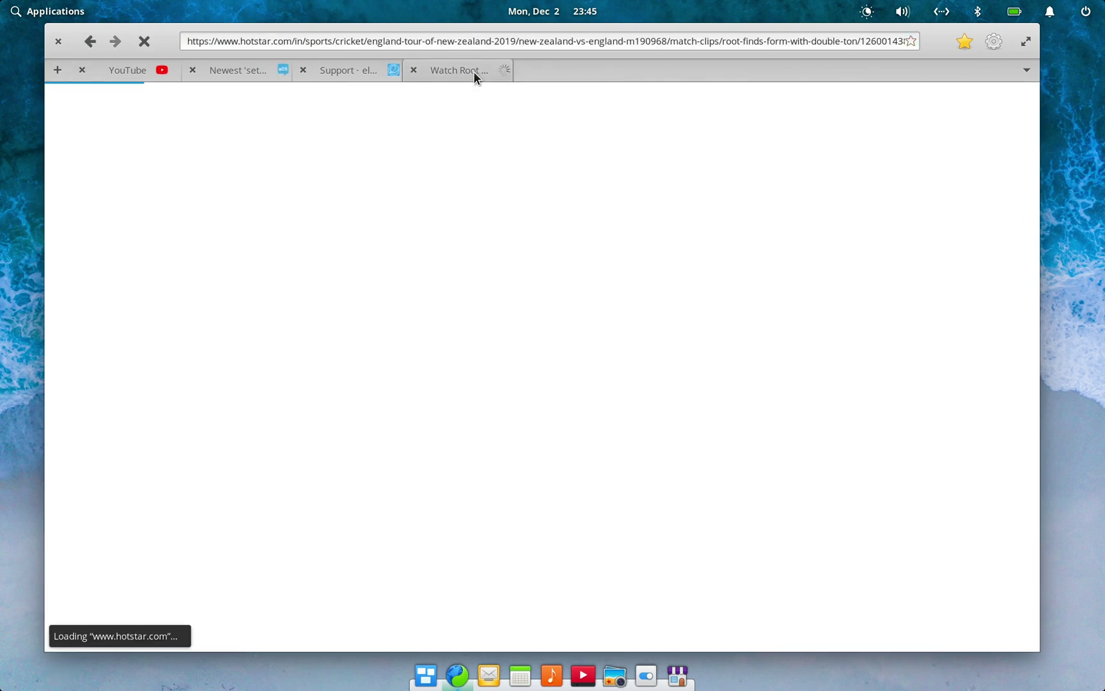
pyautogui.click(85, 69)
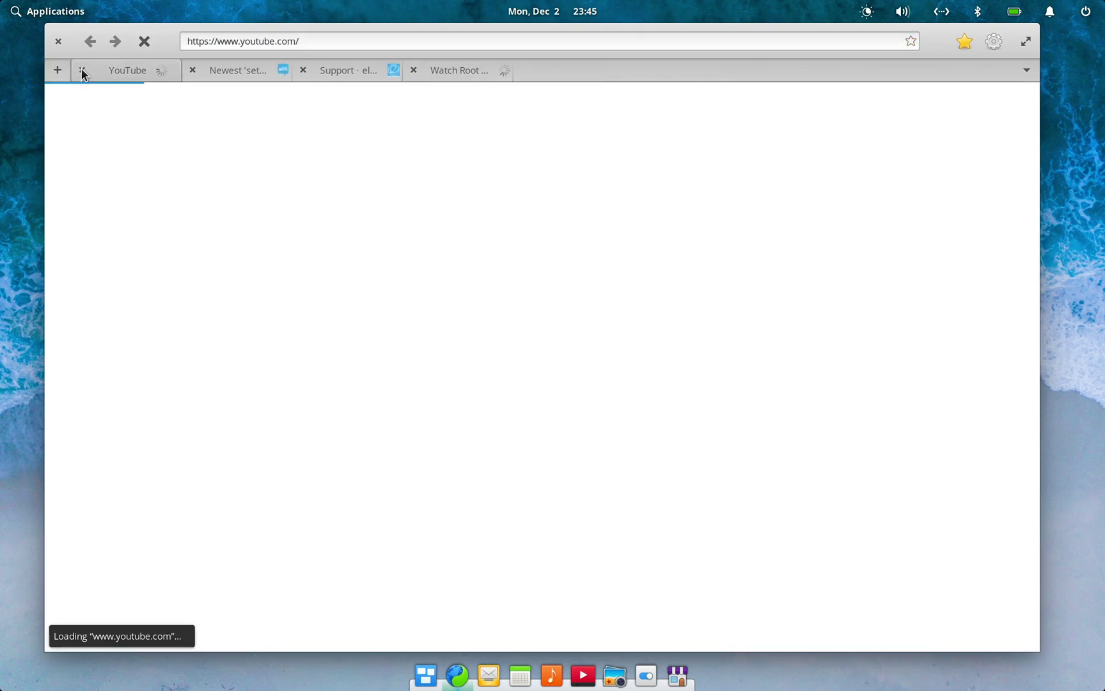
pyautogui.click(218, 69)
pyautogui.click(328, 69)
# Step: View the hotstar cricket clip tab in Epiphany and load the same address in Chromium Web Browser
pyautogui.click(460, 69)
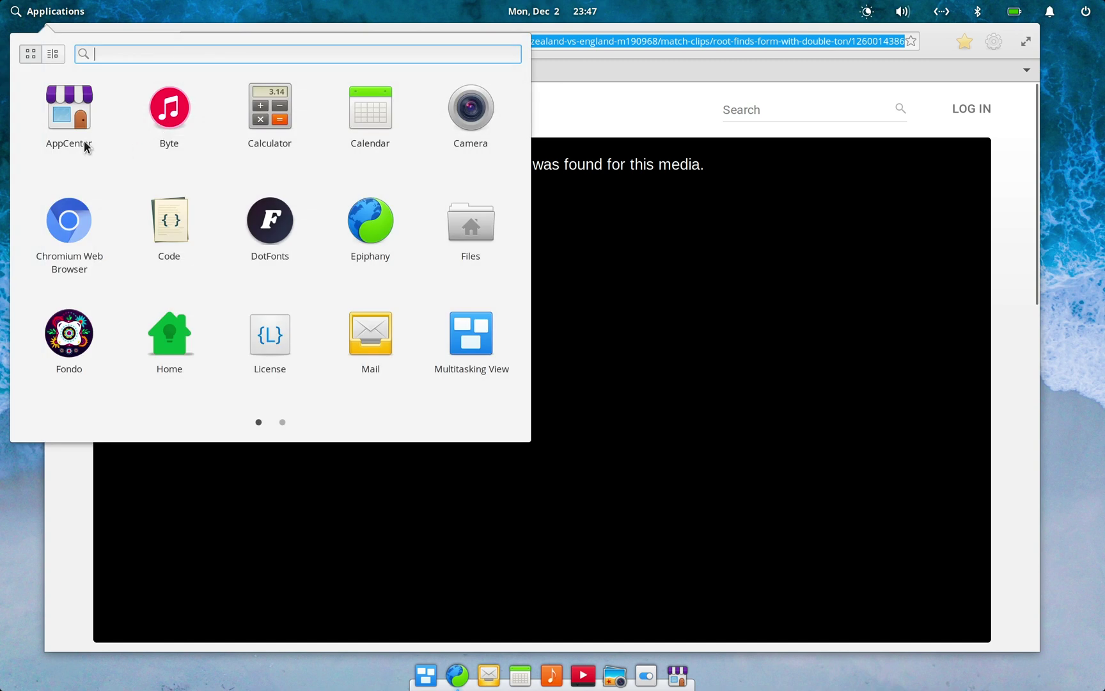
pyautogui.hotkey('ctrl', 'v')
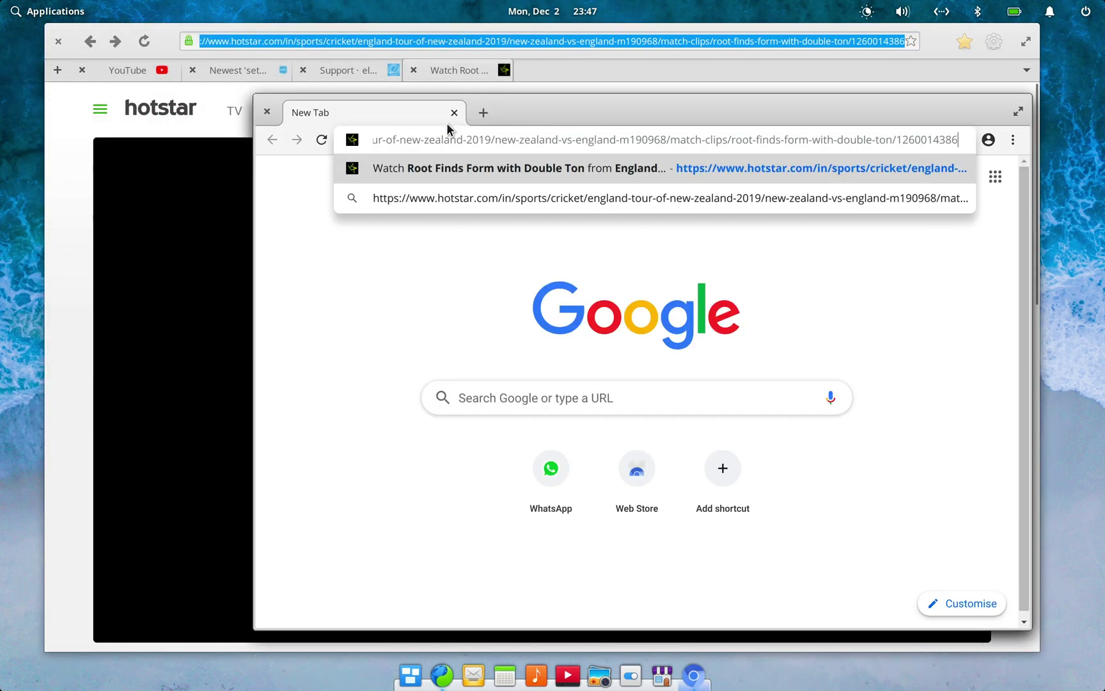
pyautogui.press('Return')
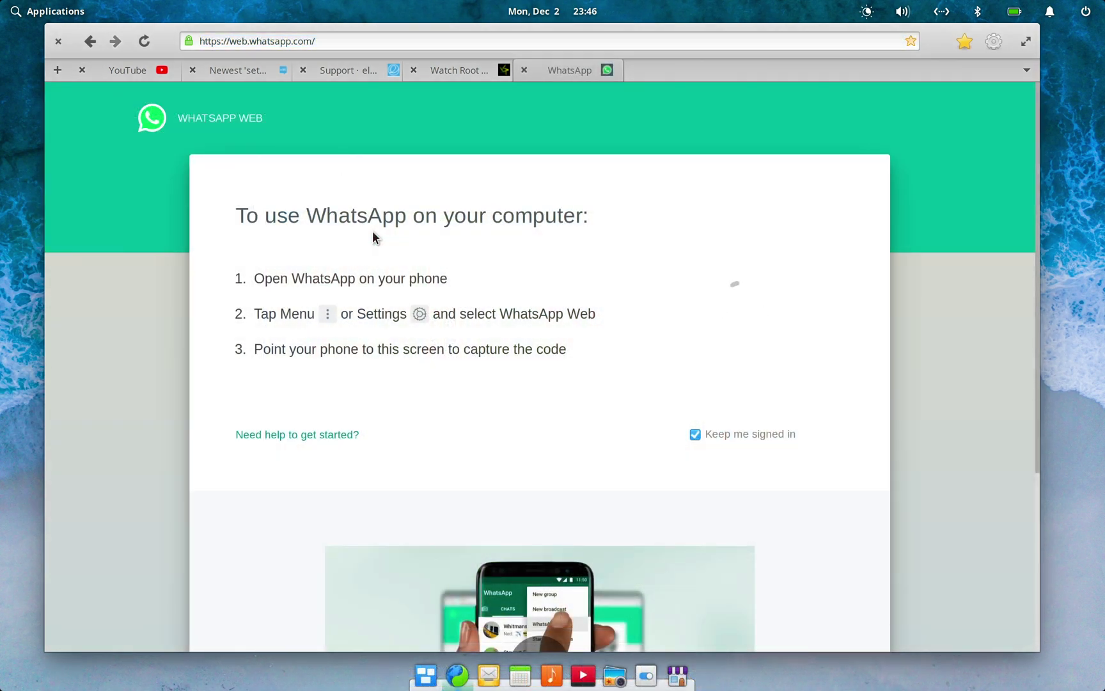
# Step: Load web.whatsapp.com in Chromium for comparison with Epiphany, move the Chromium window aside and close it
pyautogui.press('super')
pyautogui.click(99, 234)
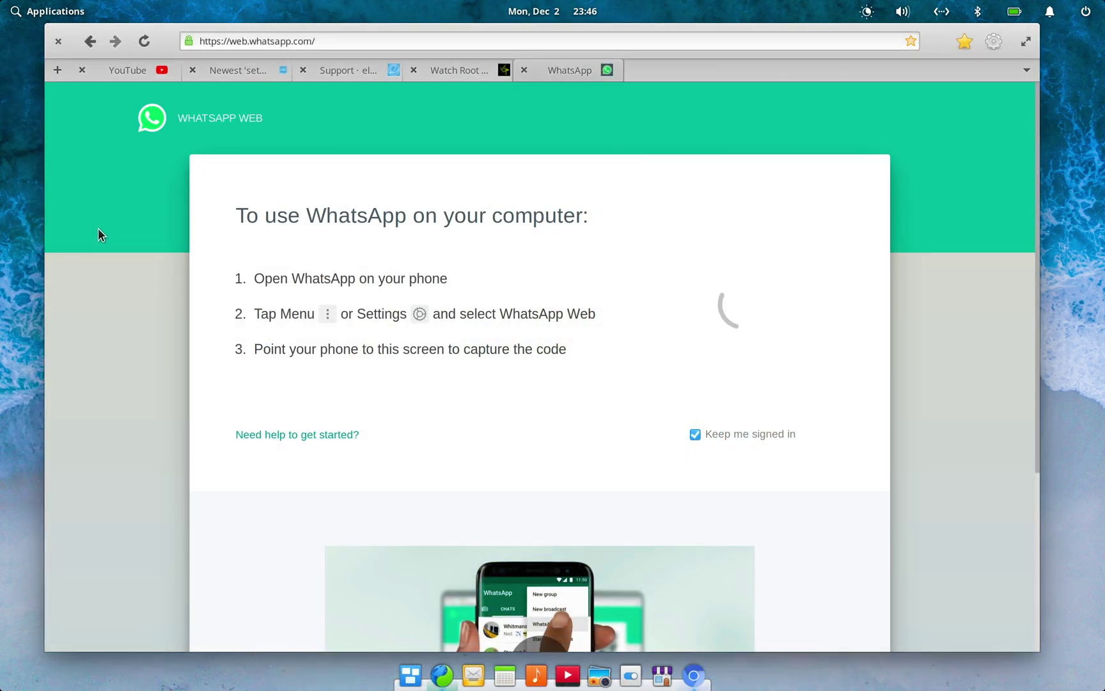
pyautogui.write('web')
pyautogui.press('Return')
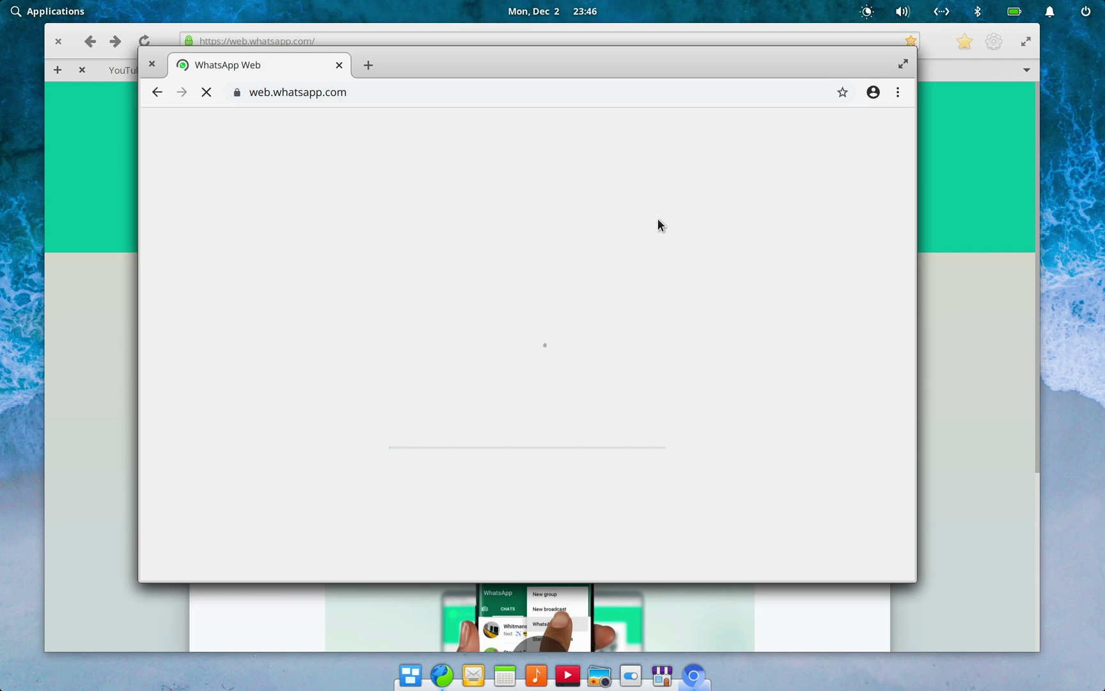
pyautogui.moveTo(701, 60); pyautogui.dragTo(824, 108)
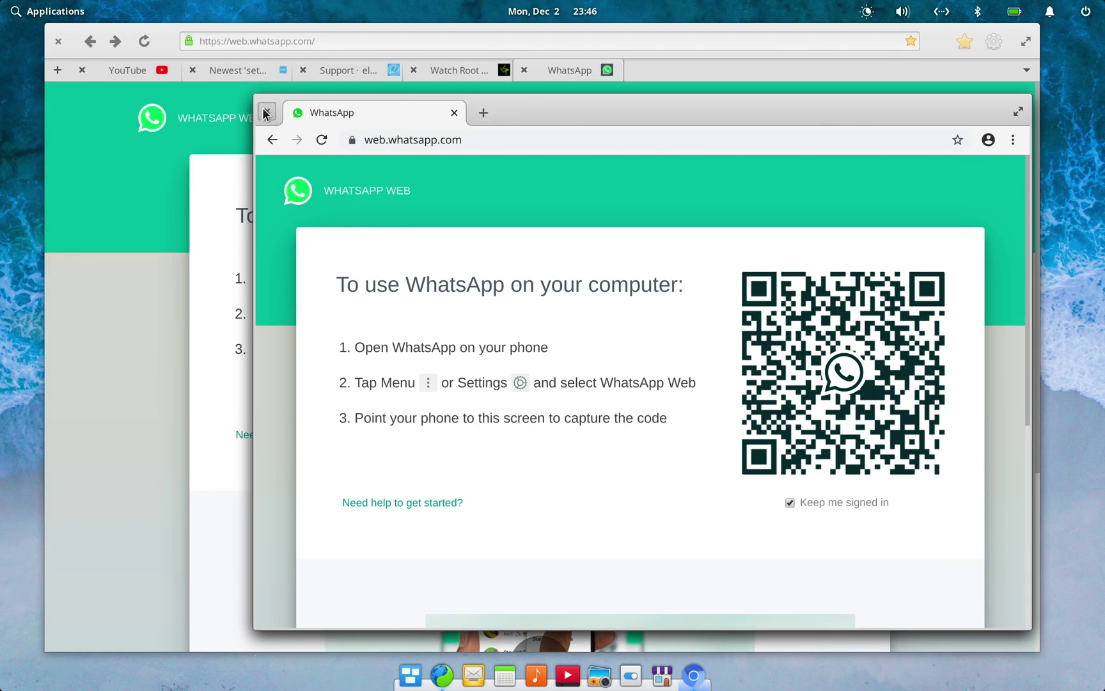
pyautogui.click(262, 111)
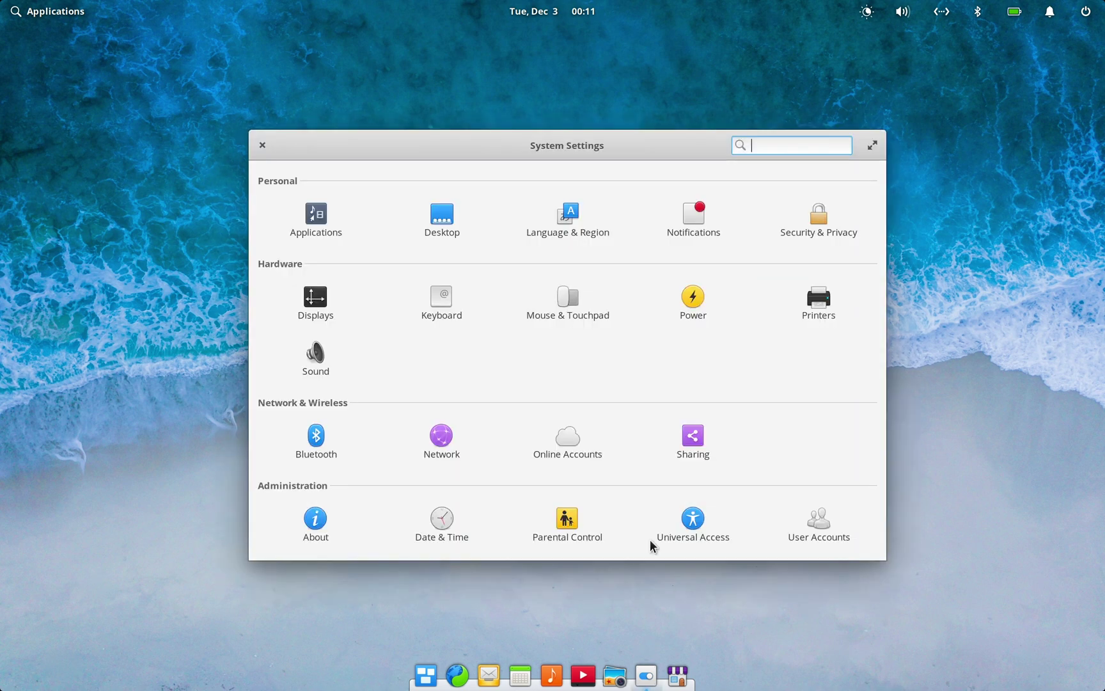
# Step: Review the Appearance, Dock, Hot Corners and Wallpaper options in the Desktop settings and close System Settings
pyautogui.click(441, 217)
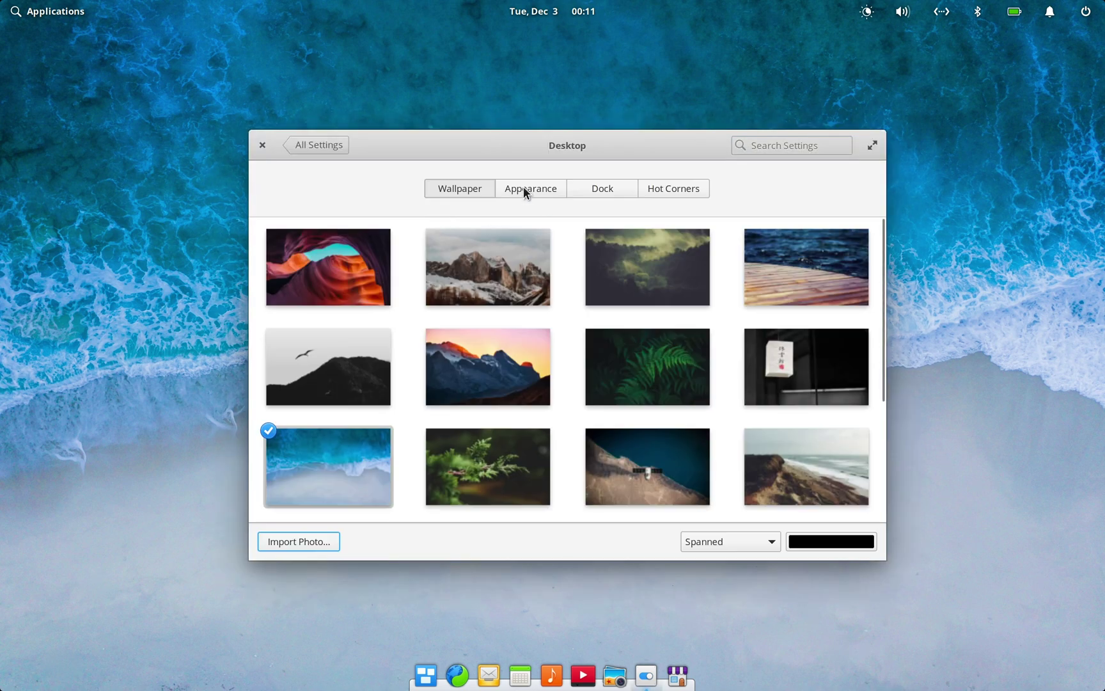
pyautogui.click(521, 188)
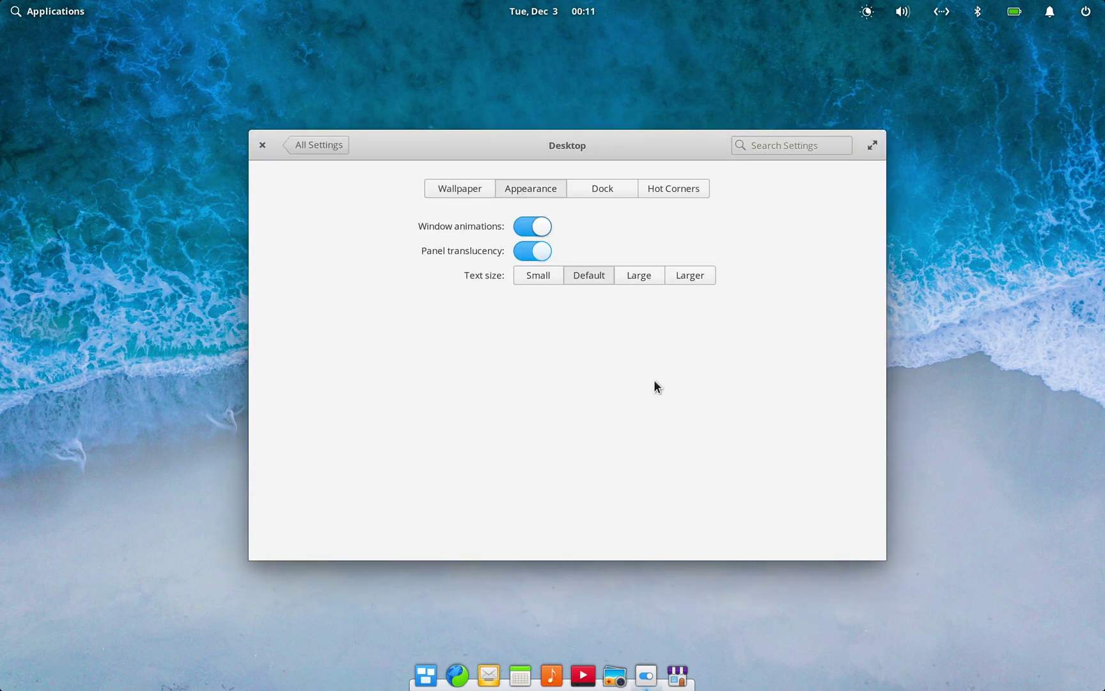
pyautogui.click(593, 186)
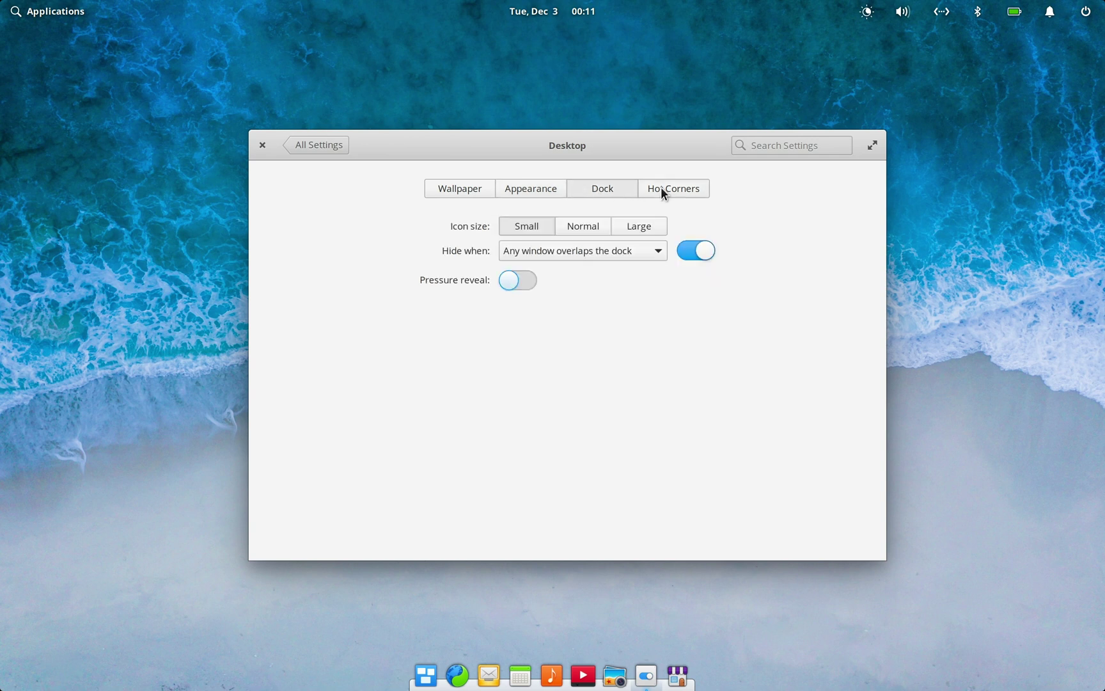
pyautogui.click(661, 186)
pyautogui.click(455, 188)
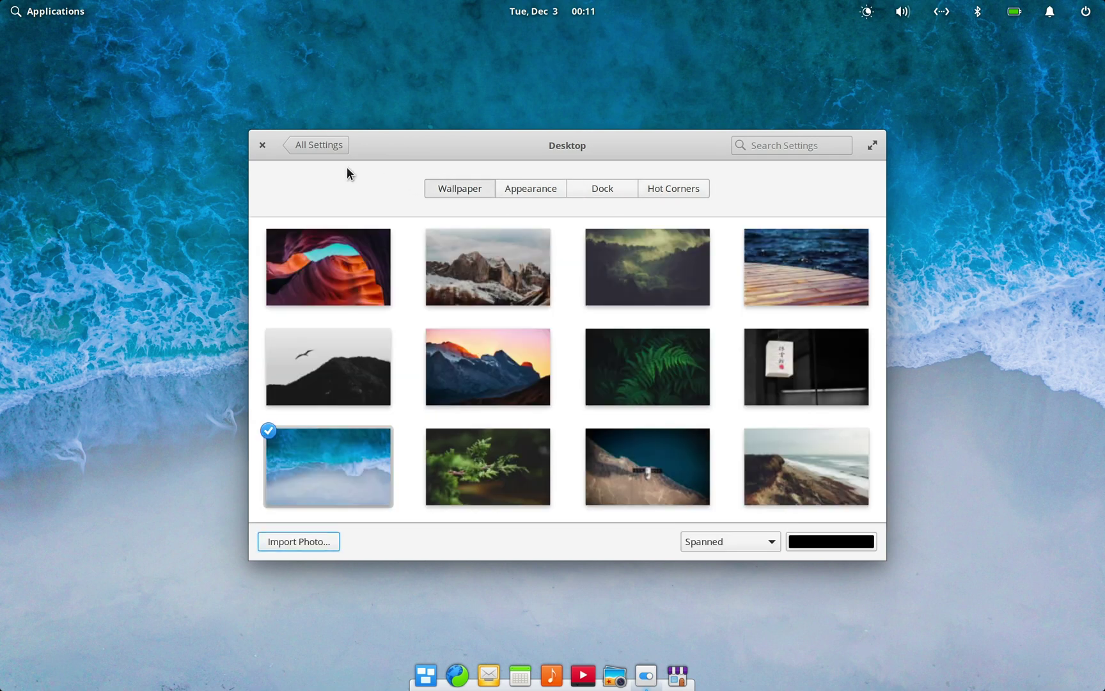
pyautogui.click(262, 146)
# Step: Launch VGrive, Screen Recorder, Fondo and Home so their windows are open together on the desktop
pyautogui.click(42, 10)
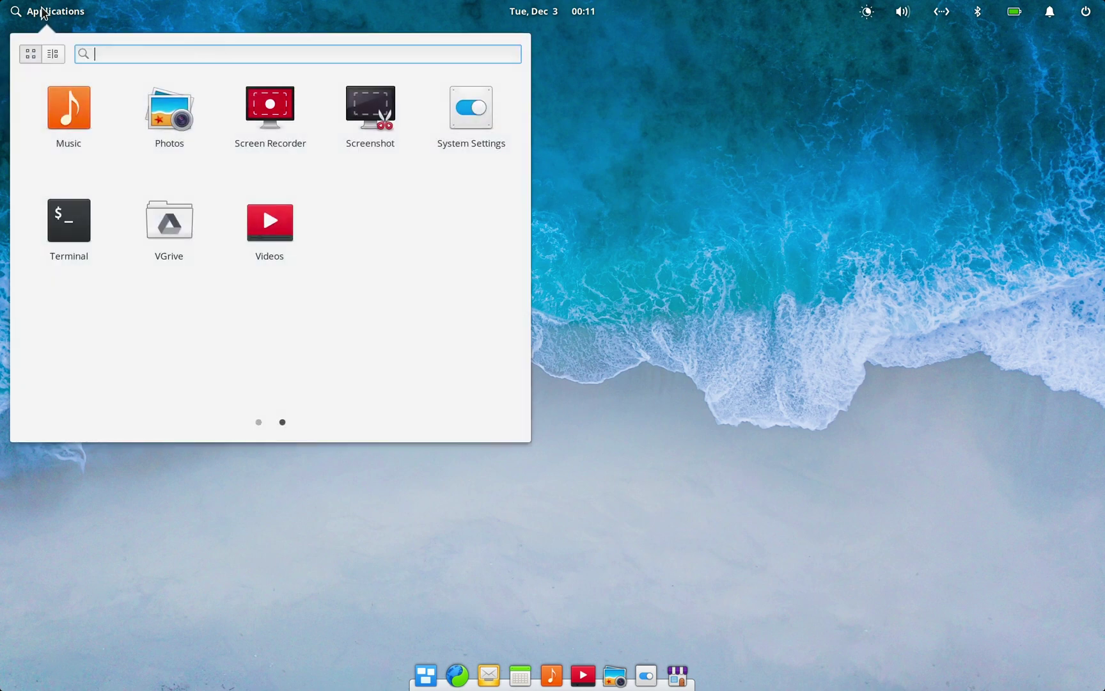
pyautogui.click(167, 238)
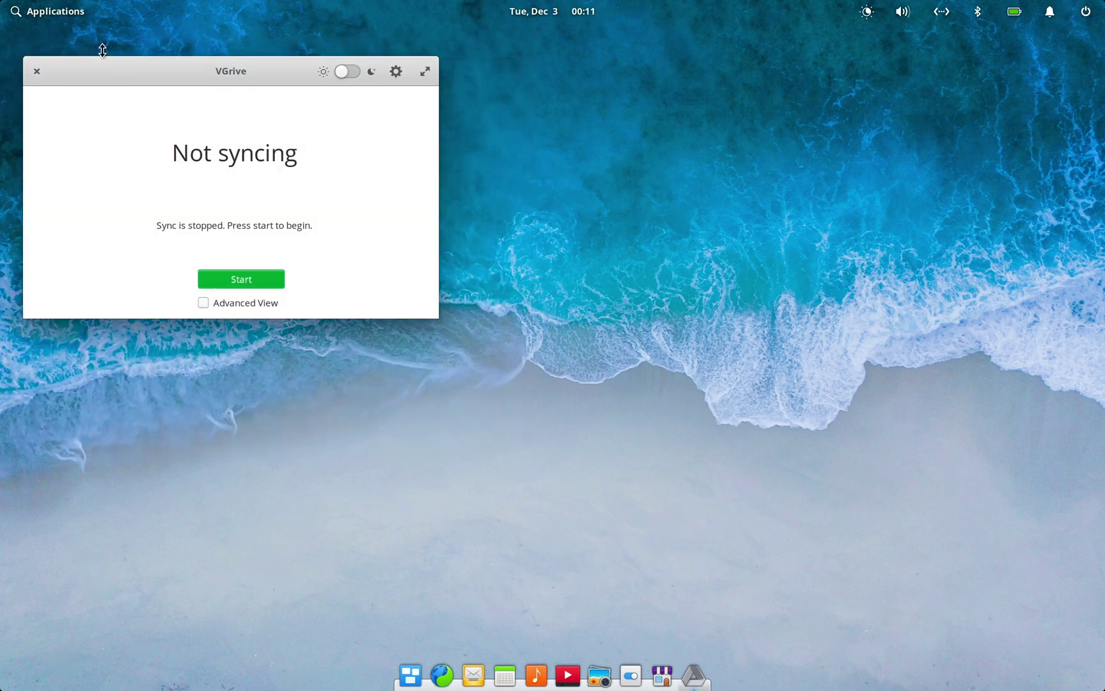
pyautogui.click(72, 15)
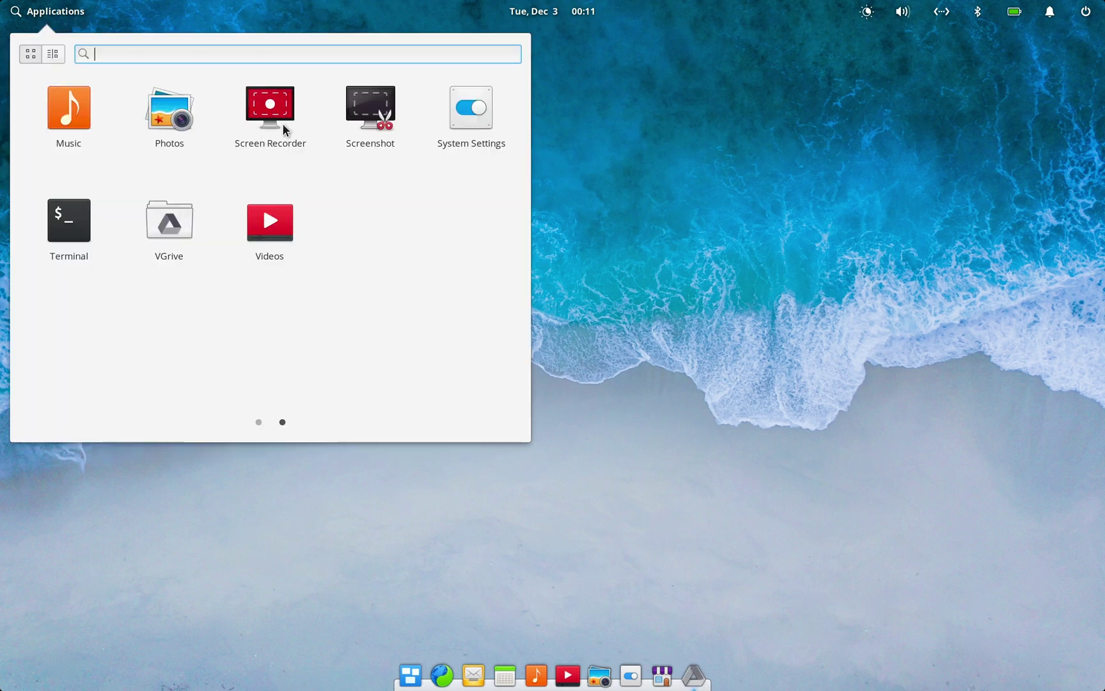
pyautogui.click(271, 111)
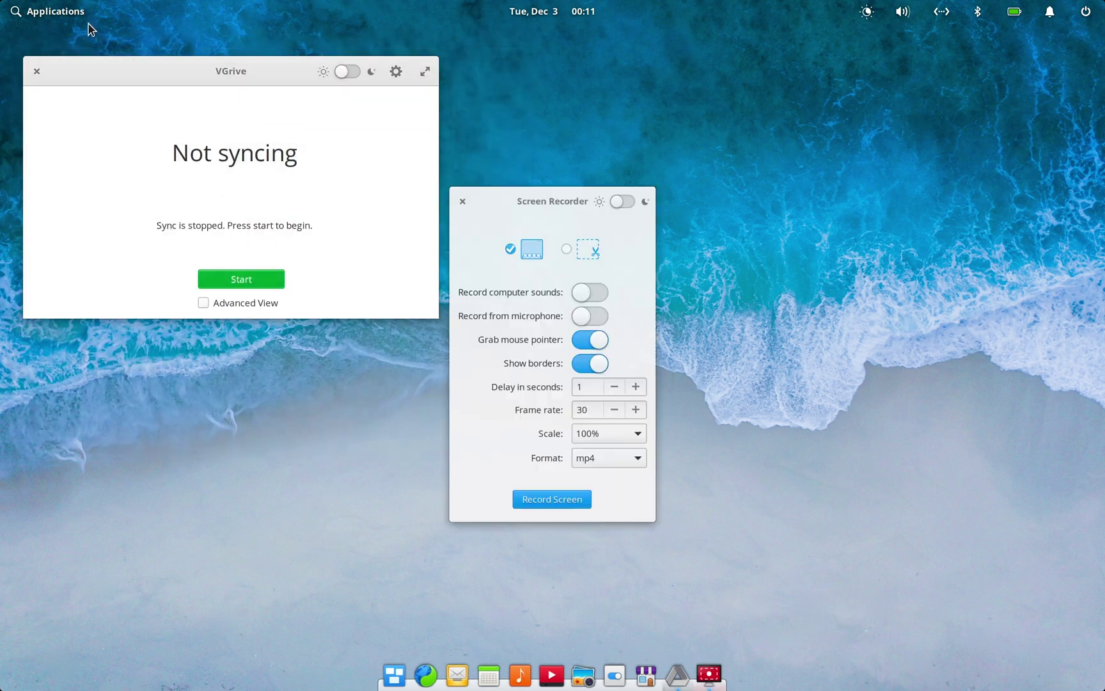
pyautogui.press('super')
pyautogui.click(90, 339)
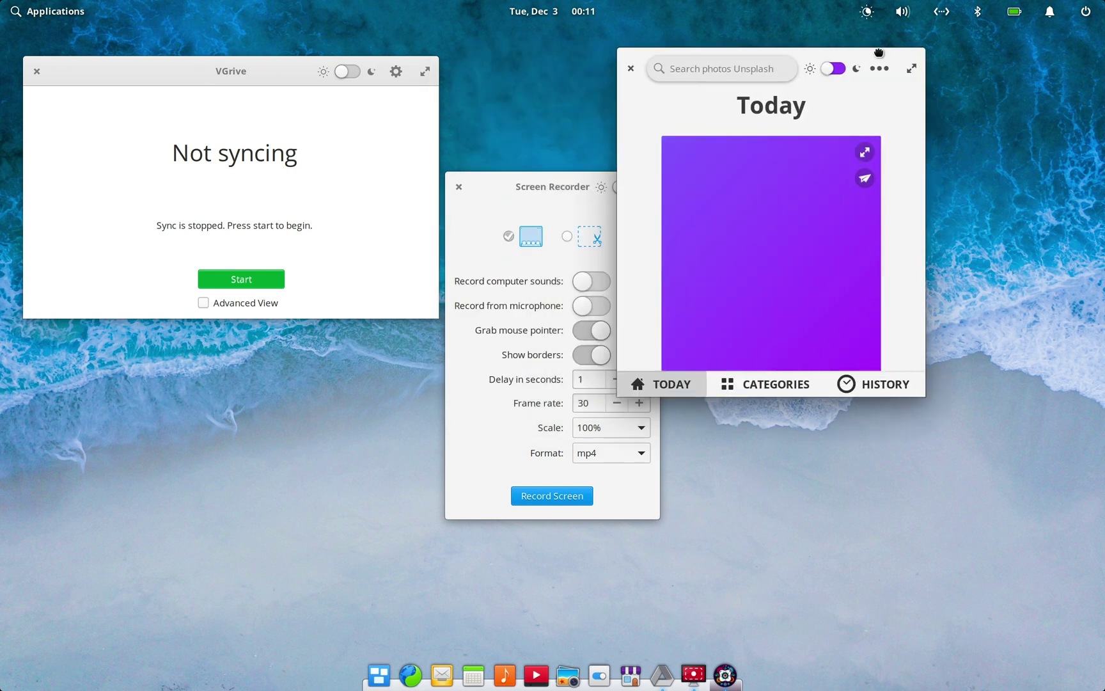
pyautogui.press('super')
pyautogui.click(189, 345)
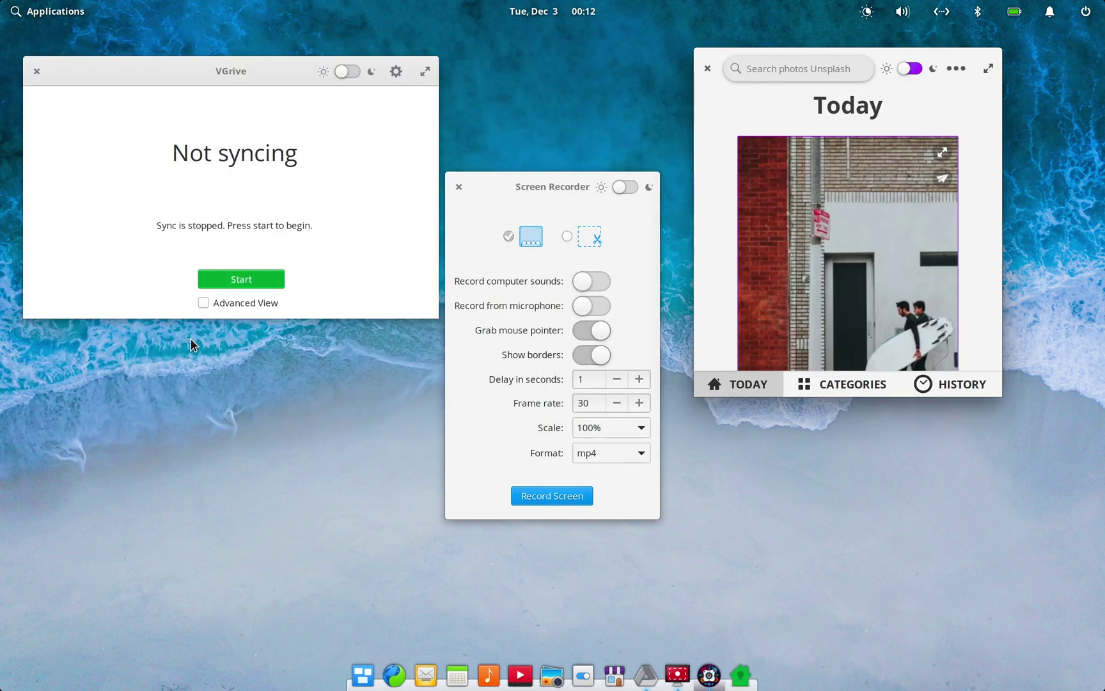
# Step: Switch VGrive, Home, Screen Recorder and Fondo to the dark style
pyautogui.click(346, 71)
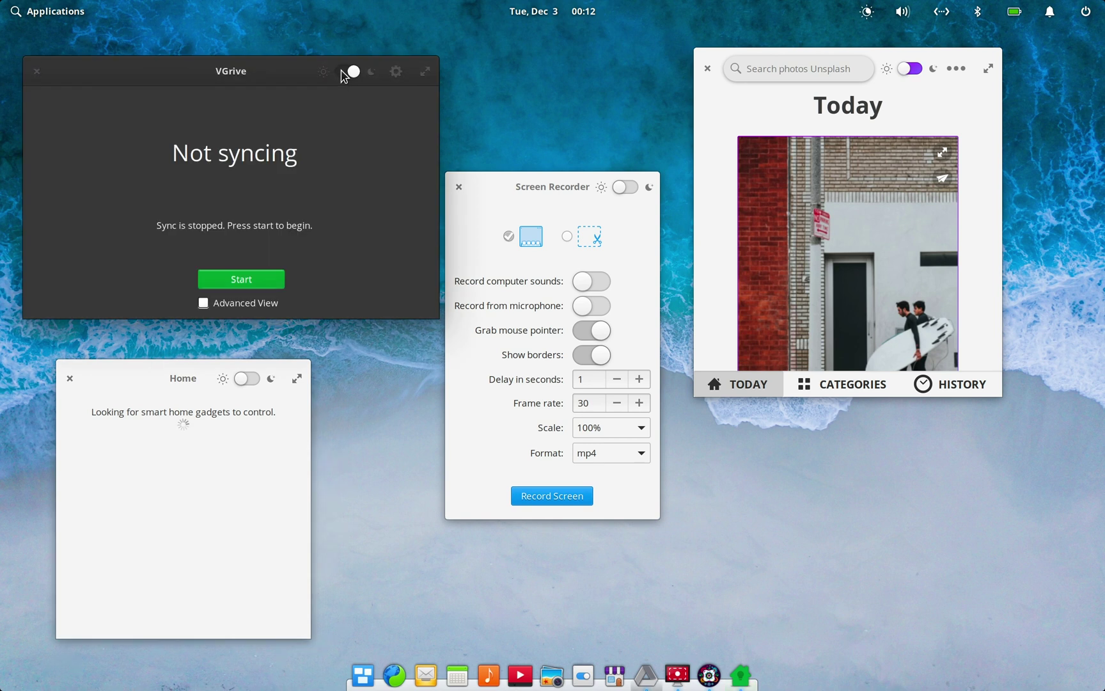
pyautogui.click(247, 378)
pyautogui.click(612, 187)
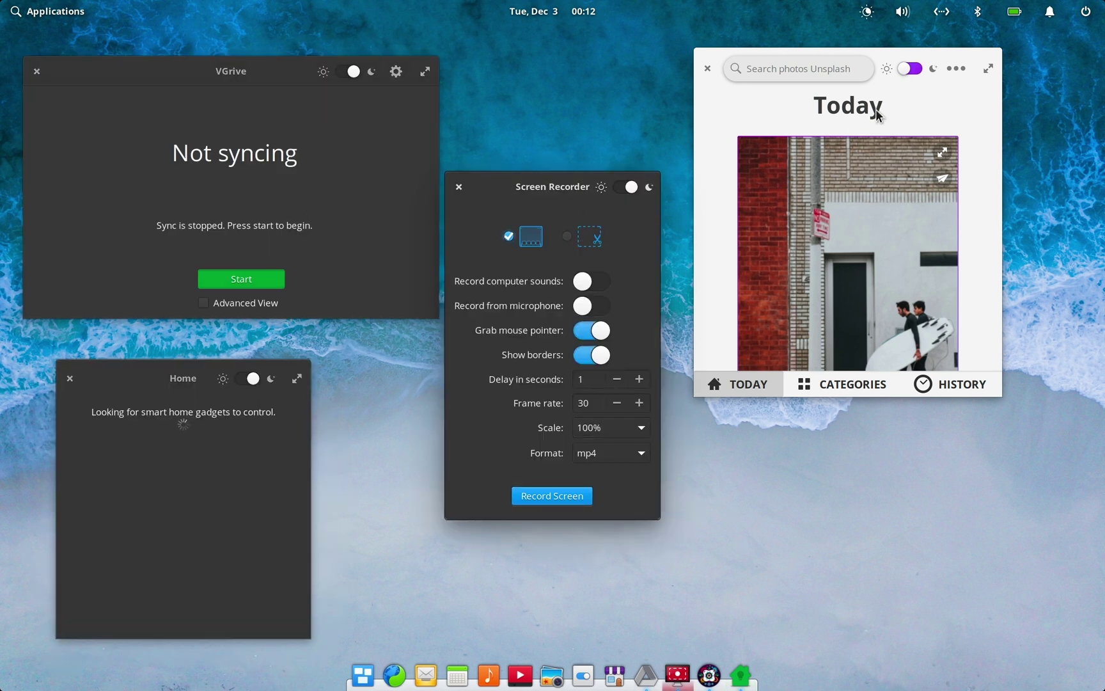
pyautogui.click(928, 72)
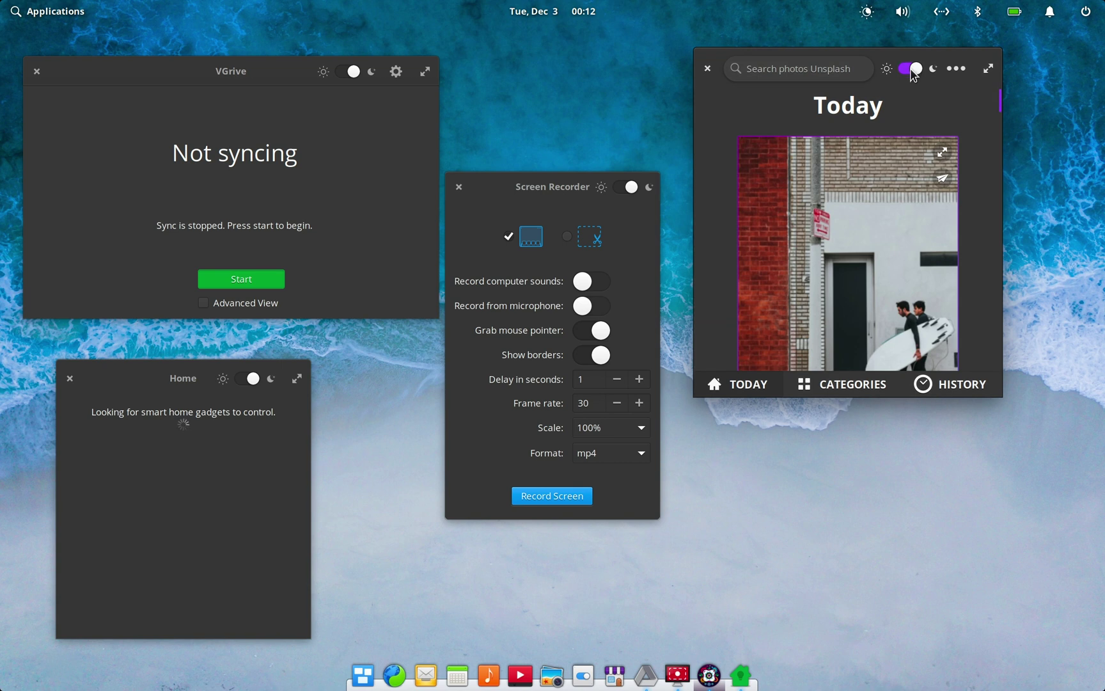
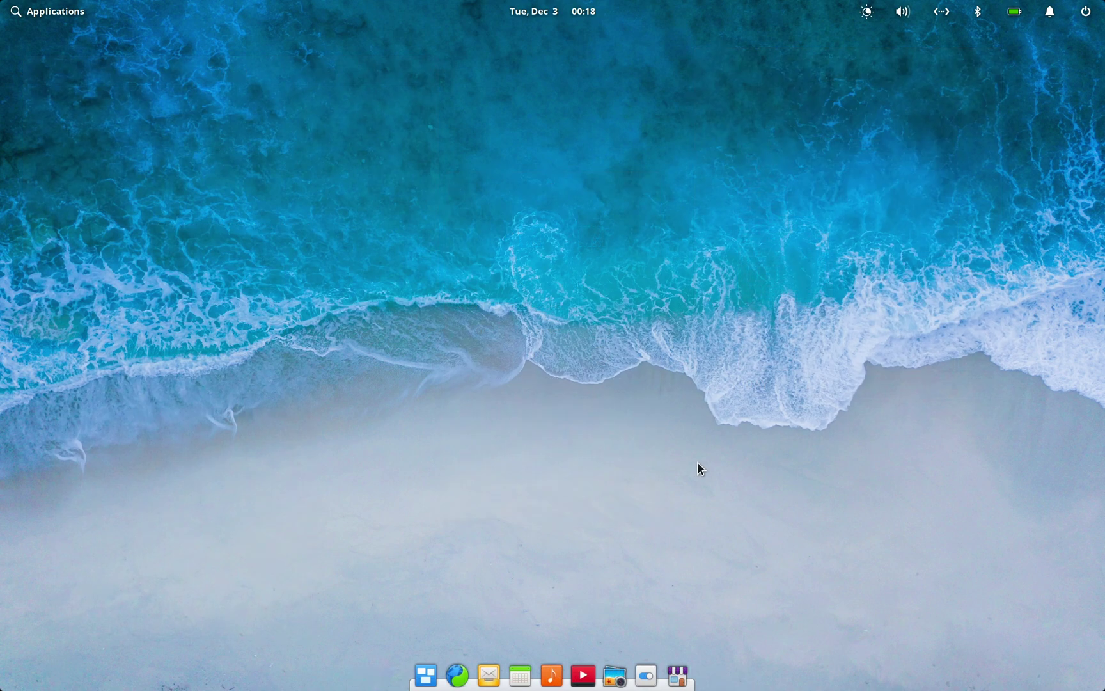
# Step: Open the Mouse & Touchpad settings and look through the Clicking, Pointing, Mouse and Touchpad pages
pyautogui.click(646, 674)
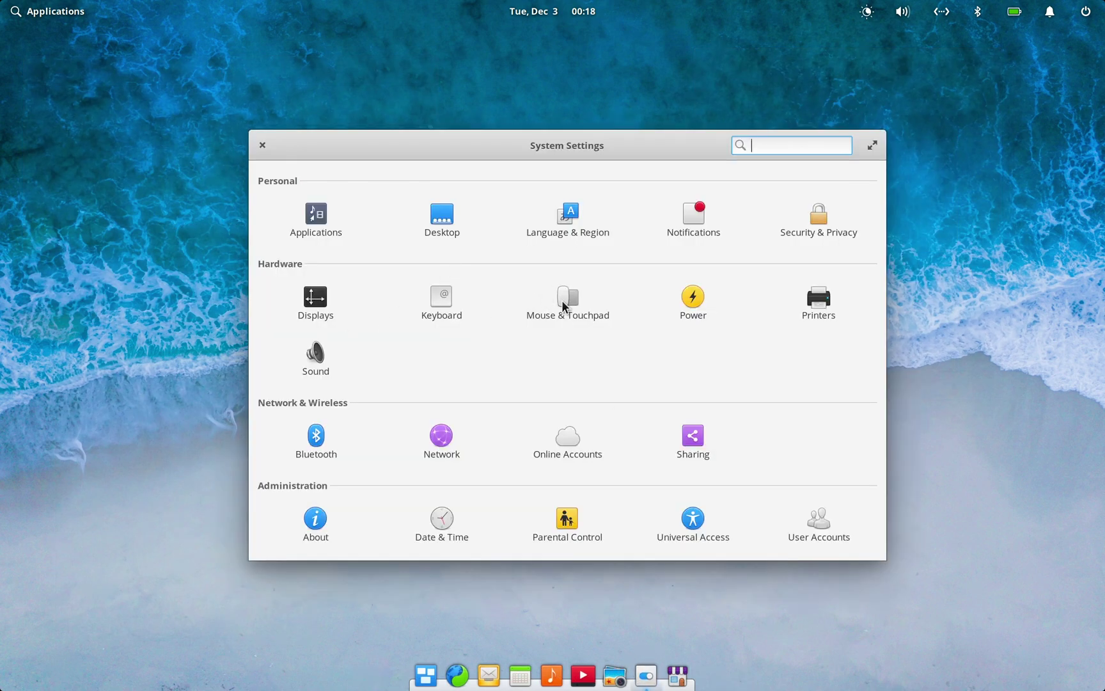
pyautogui.click(562, 299)
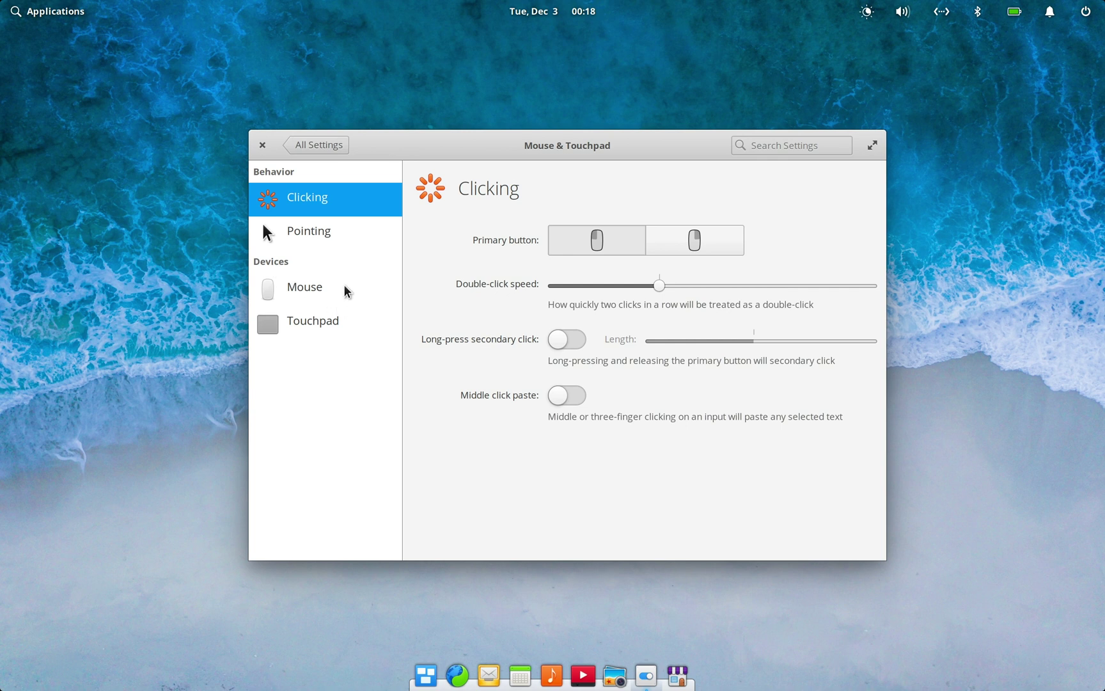
pyautogui.click(312, 227)
pyautogui.click(310, 279)
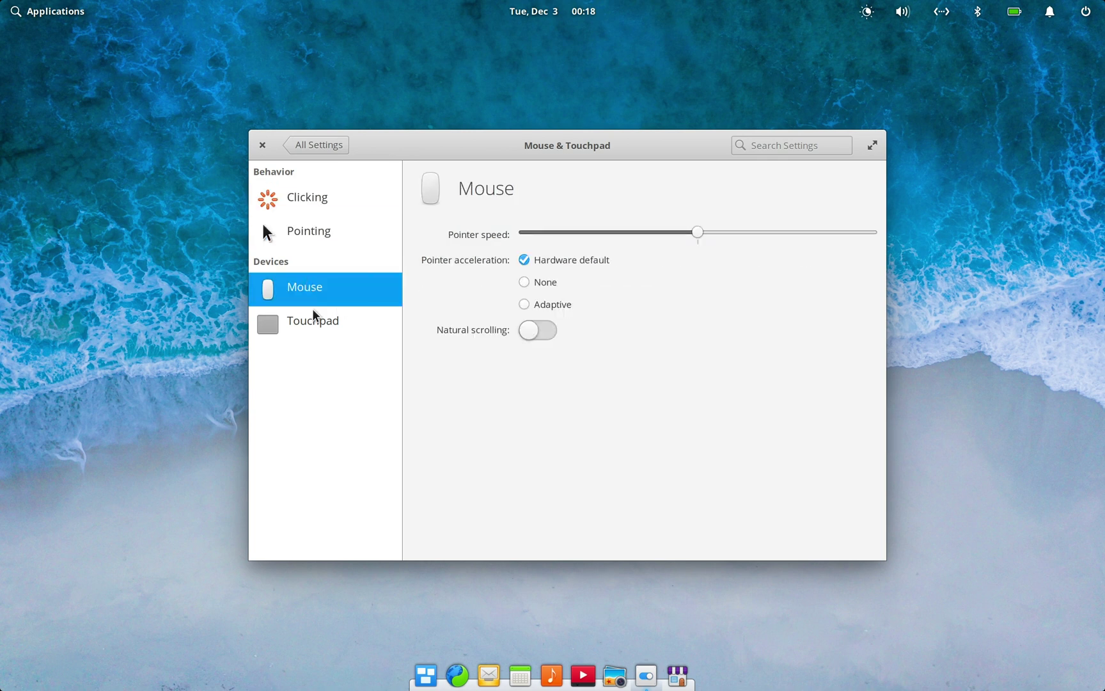
pyautogui.click(314, 314)
# Step: Return to the Pointing settings and try out the Reveal pointer highlight at different pointer locations
pyautogui.click(308, 227)
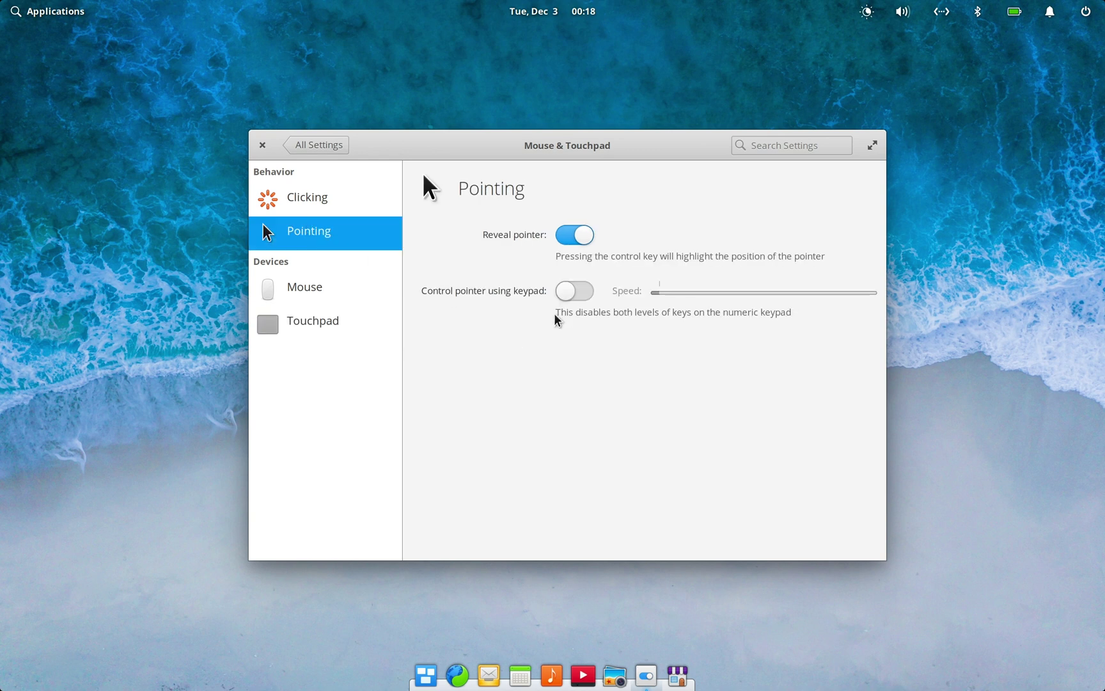
pyautogui.press('ctrl')
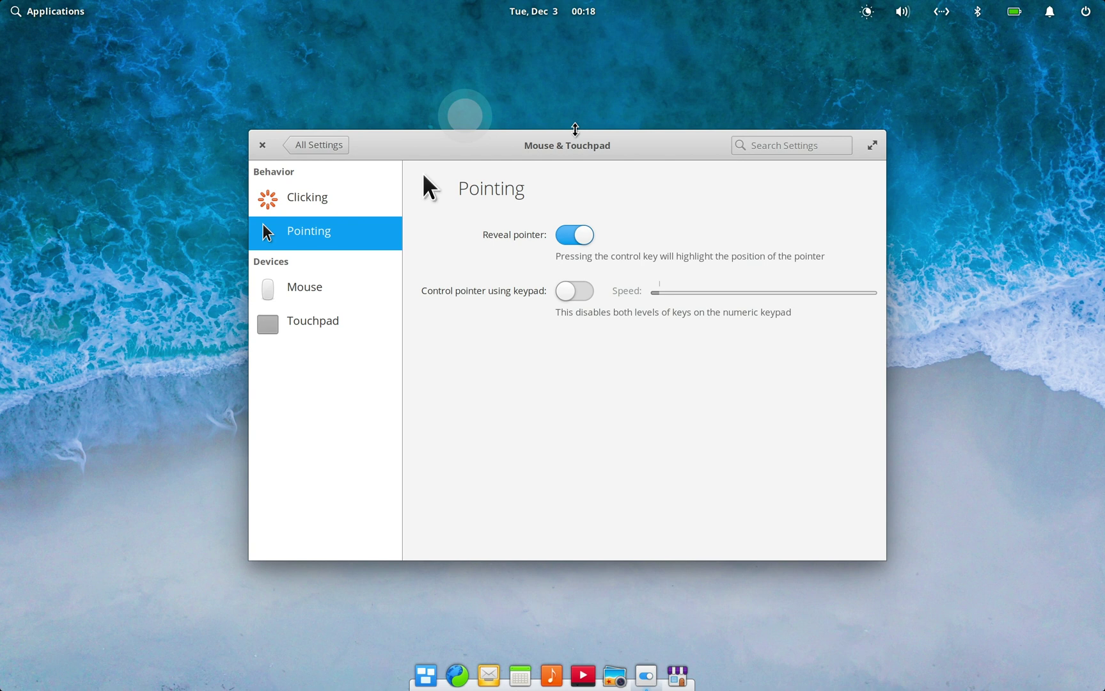
pyautogui.click(972, 196)
pyautogui.press('ctrl')
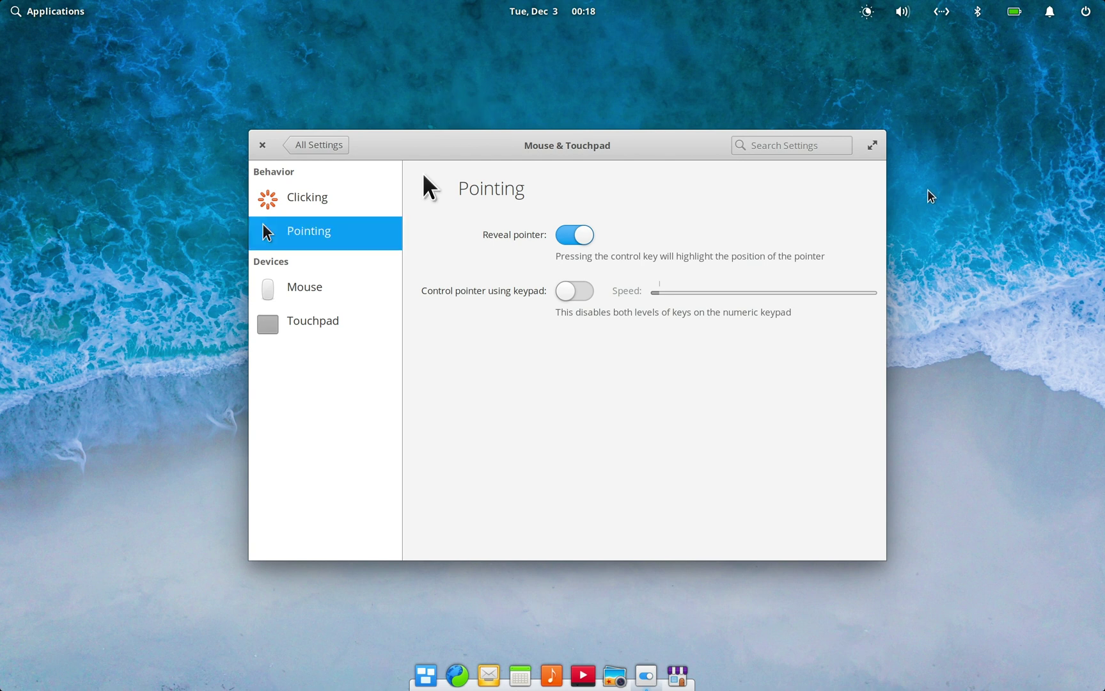
# Step: Review the Mouse and Touchpad device options once more and return to the overview of all settings
pyautogui.click(318, 289)
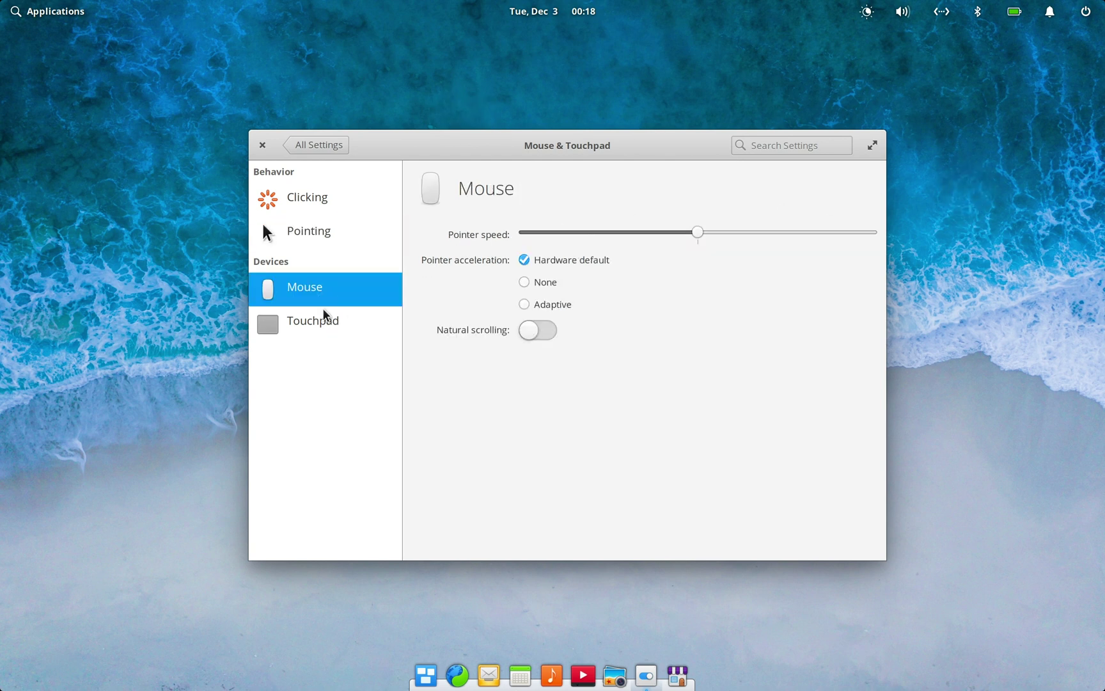
pyautogui.click(323, 319)
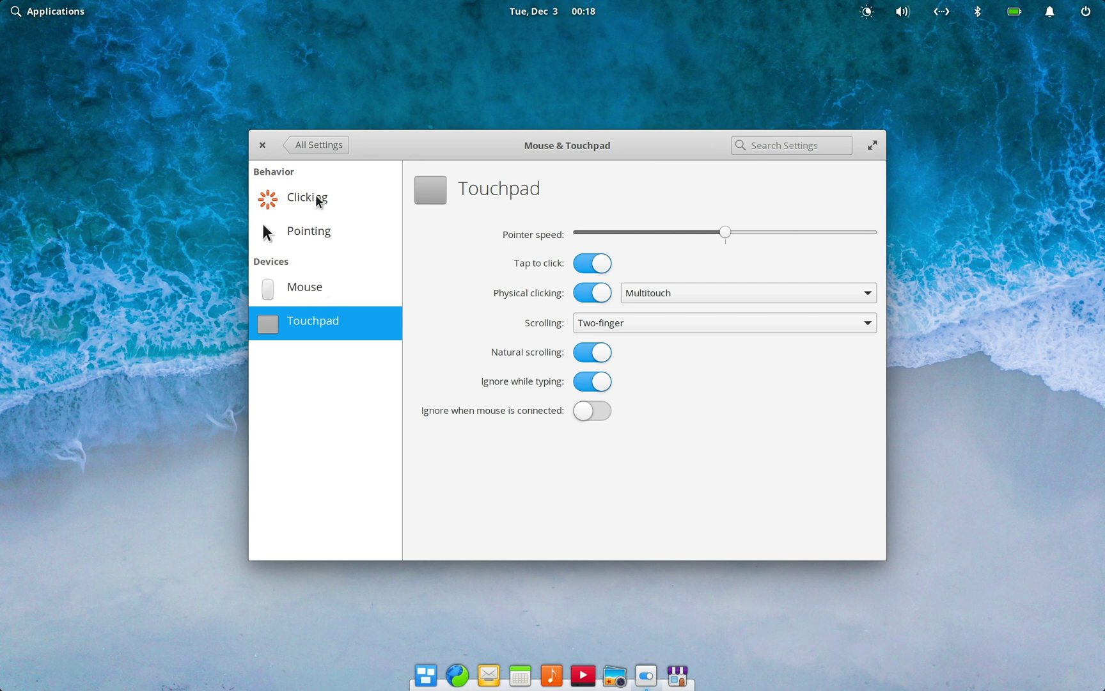
pyautogui.click(321, 146)
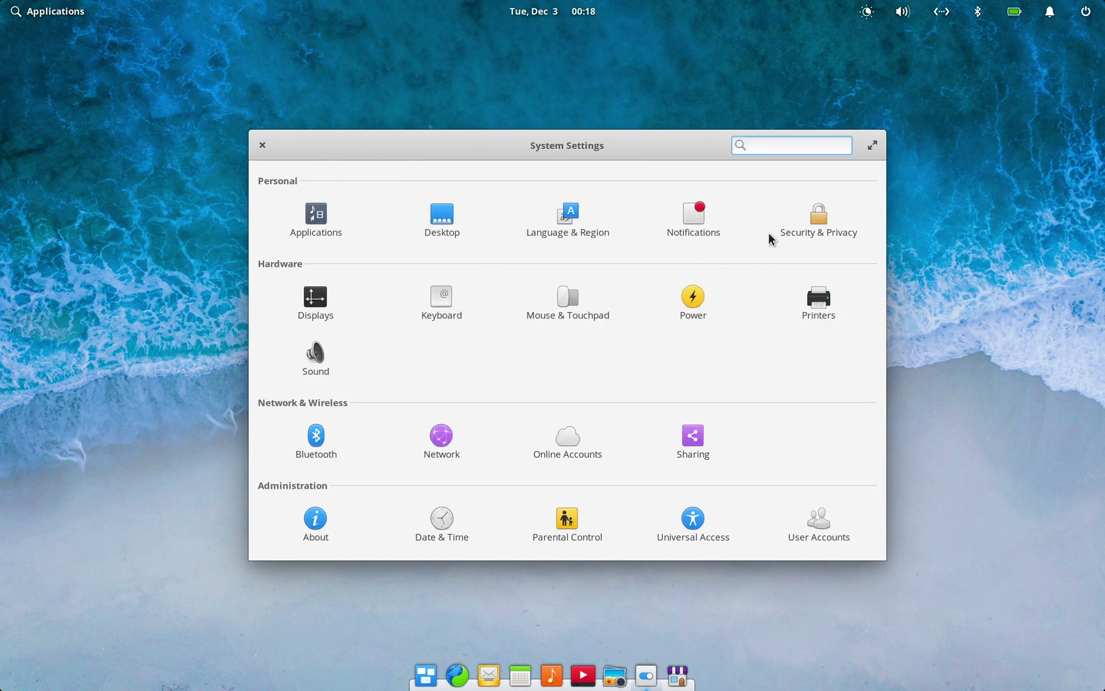
# Step: In Security & Privacy, view the History data sources and enable automatic deletion of temporary and trashed files under Housekeeping
pyautogui.click(816, 219)
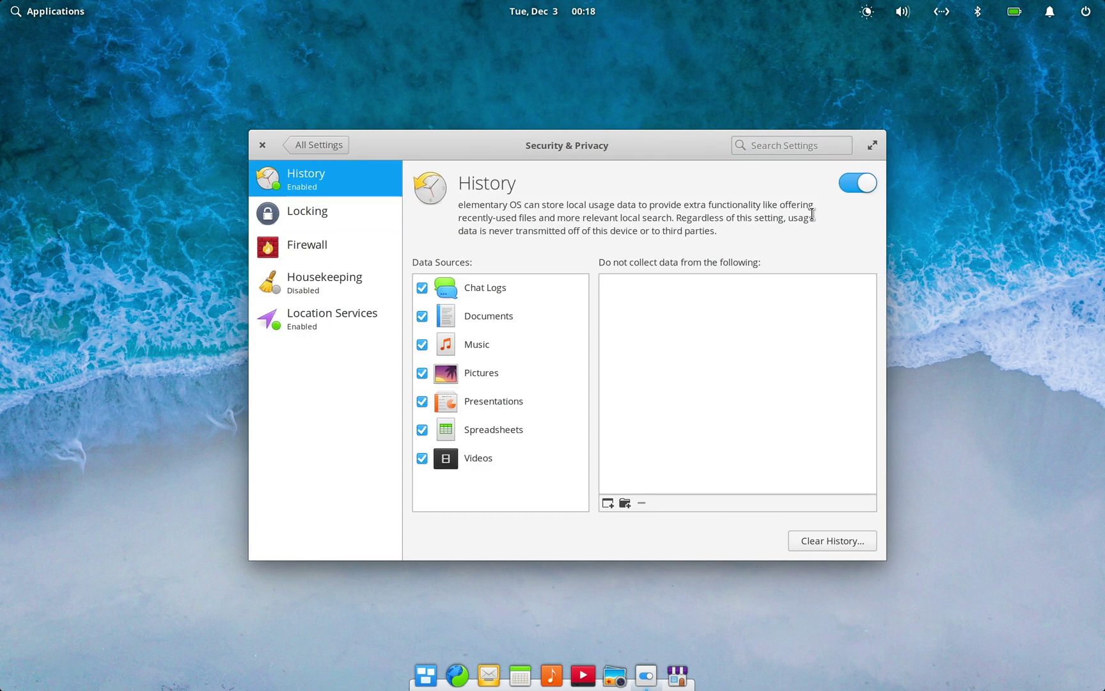
pyautogui.click(484, 316)
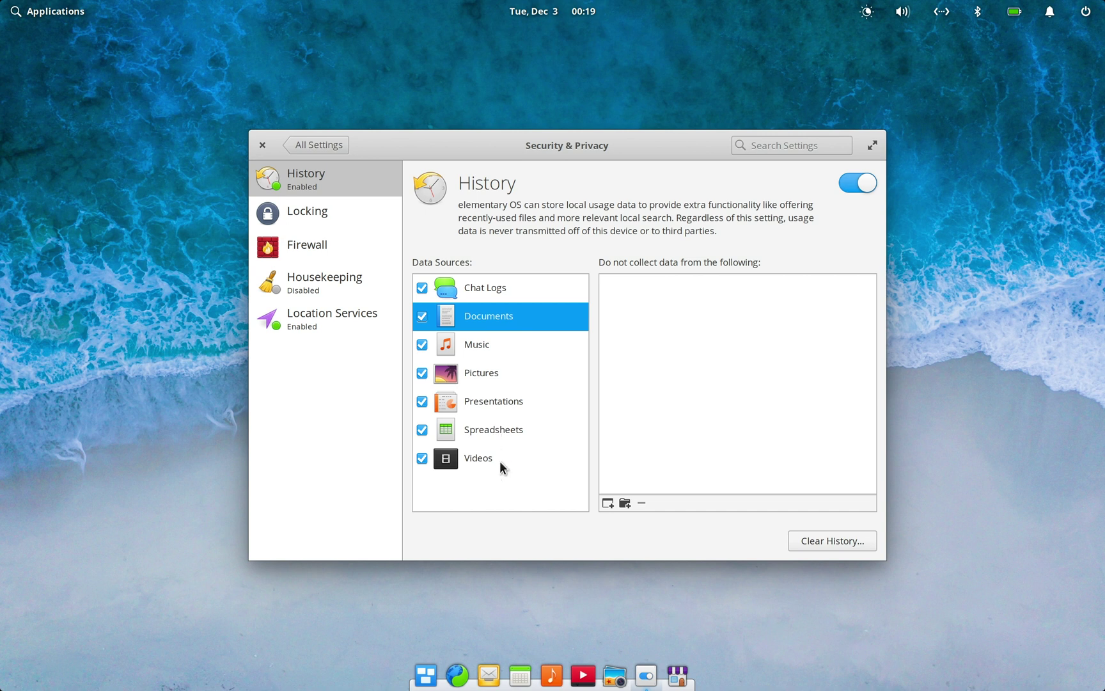
pyautogui.click(299, 286)
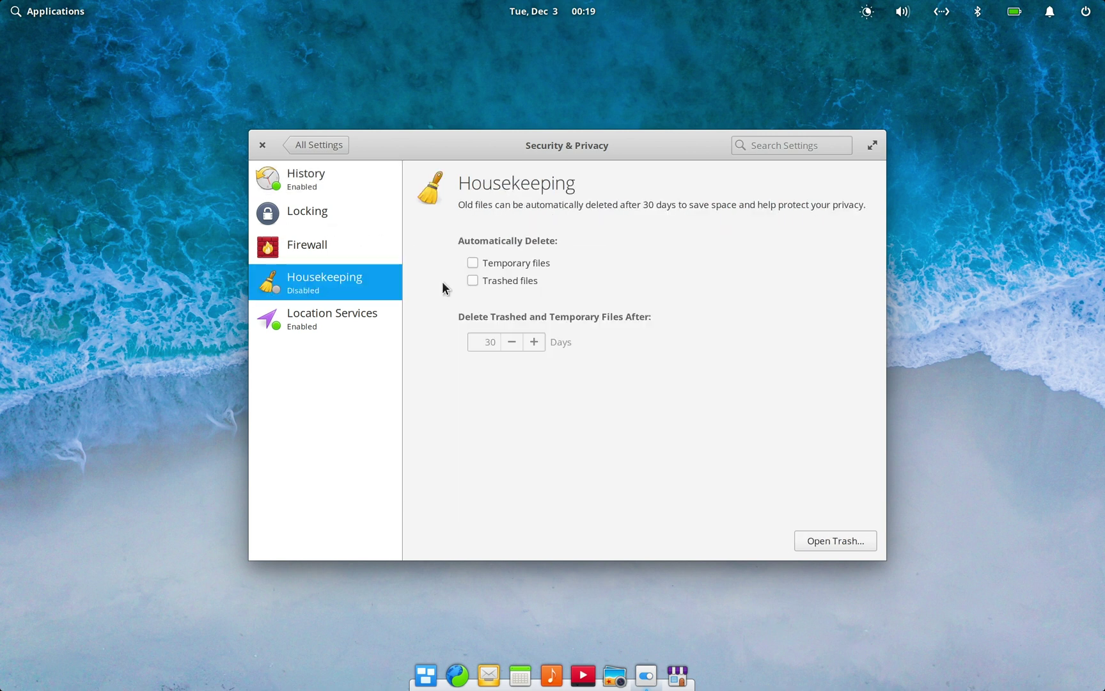
pyautogui.click(472, 263)
pyautogui.click(472, 280)
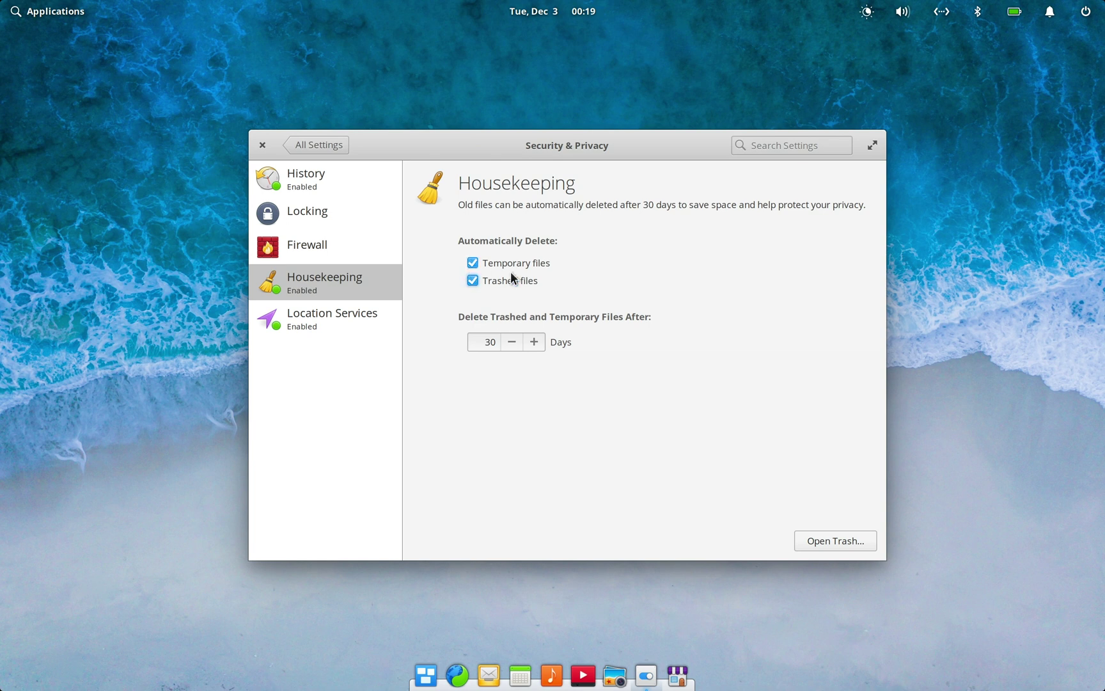
# Step: Review the Location Services, Firewall, Locking, History and Housekeeping pages of Security & Privacy and close System Settings
pyautogui.click(340, 321)
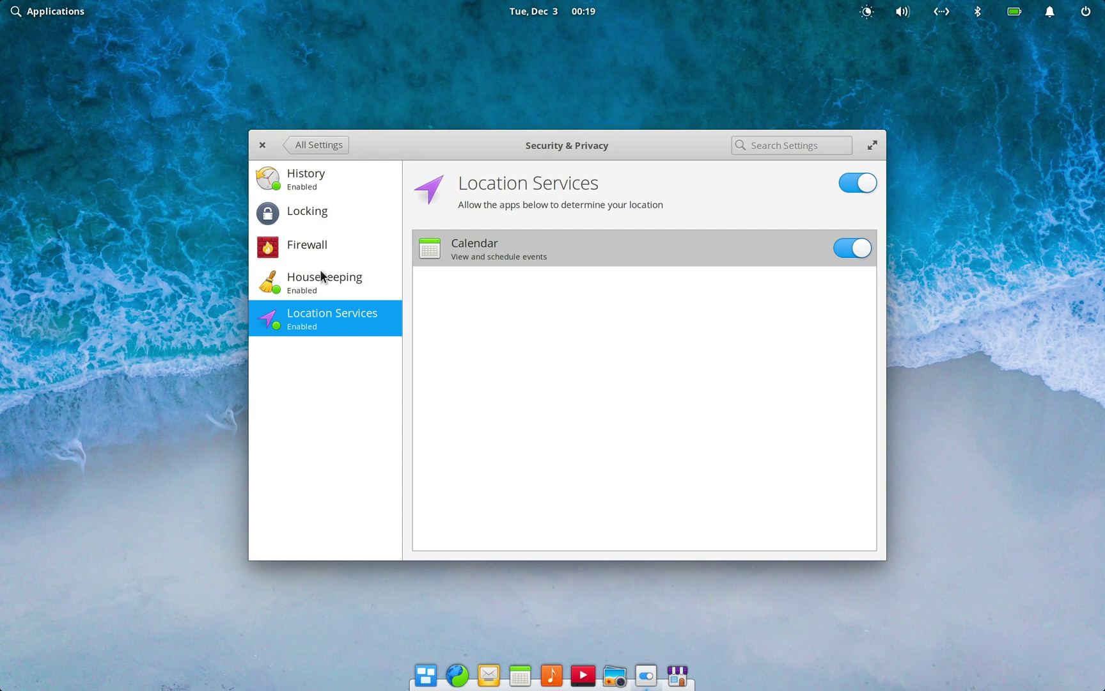
pyautogui.click(320, 249)
pyautogui.click(316, 216)
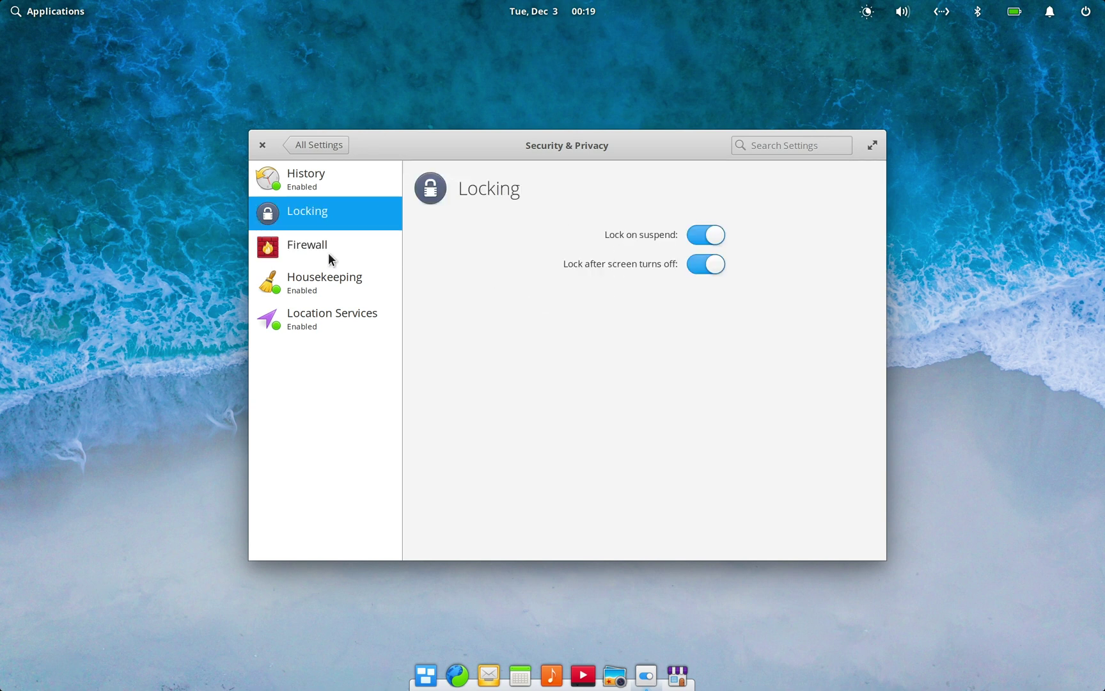
pyautogui.click(298, 180)
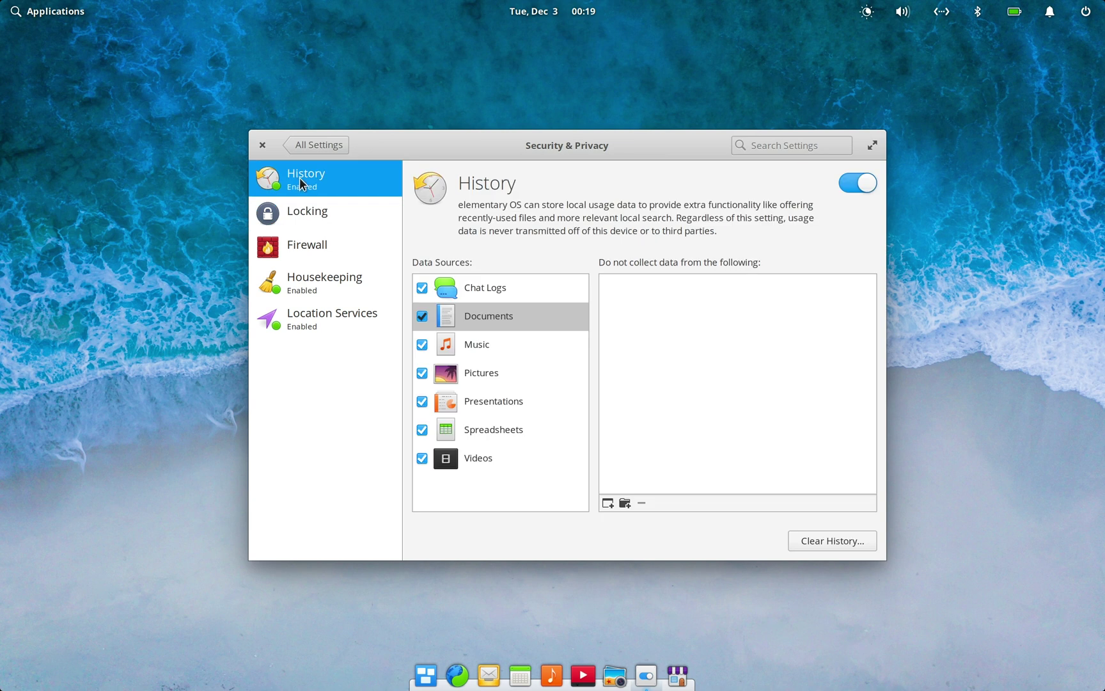
pyautogui.click(313, 283)
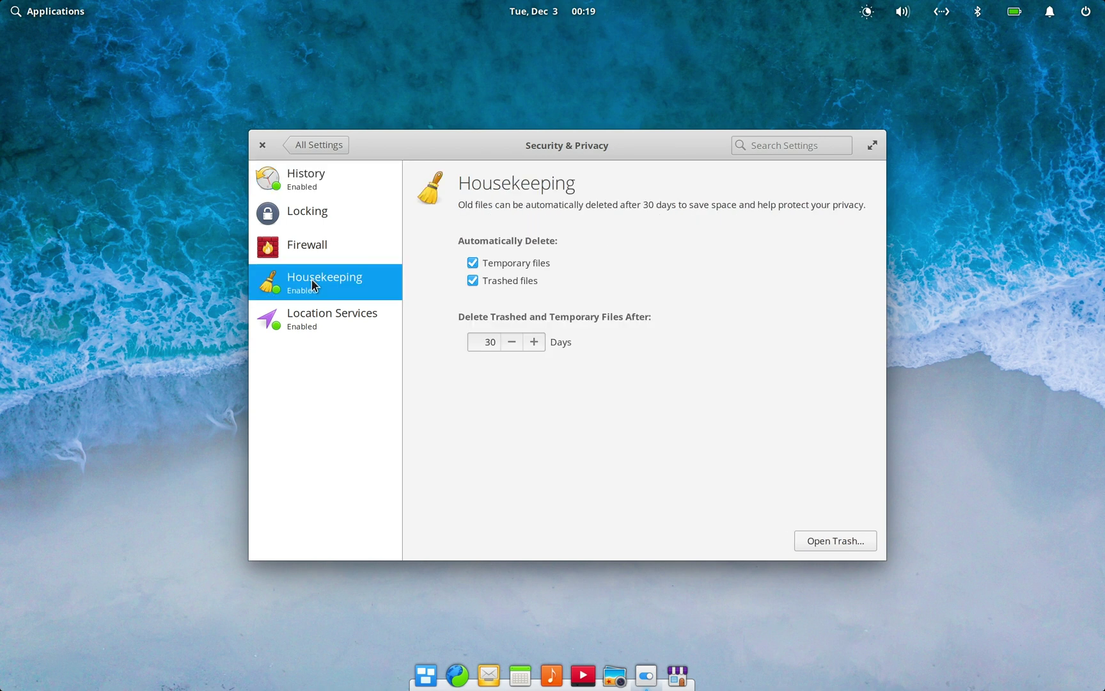
pyautogui.click(317, 313)
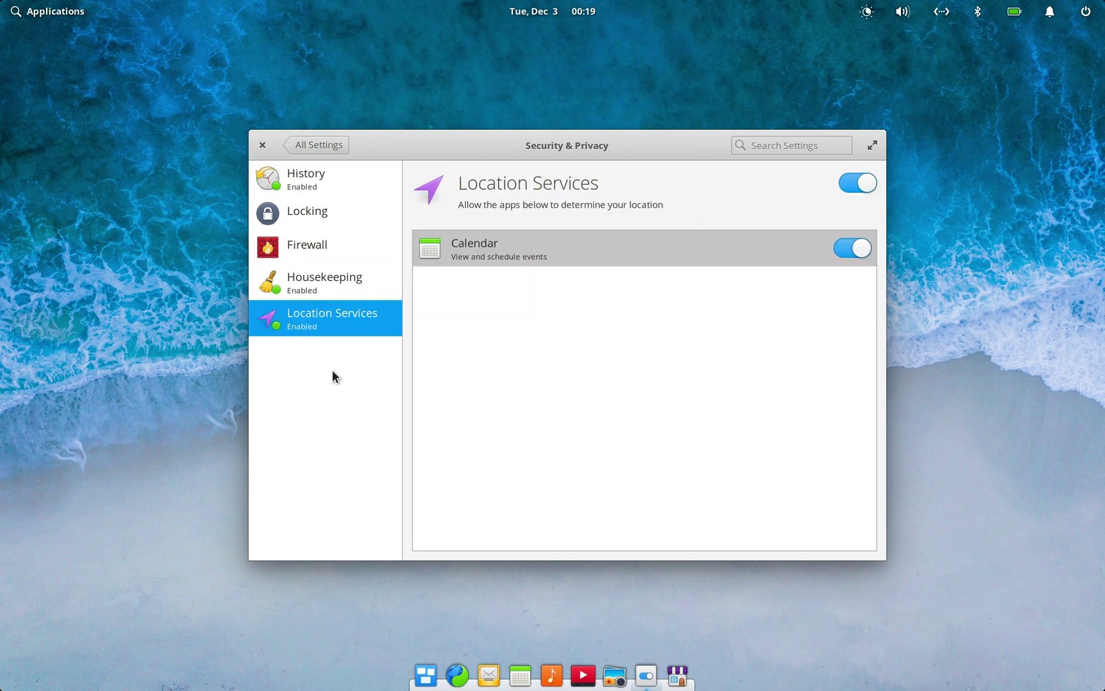
pyautogui.click(305, 147)
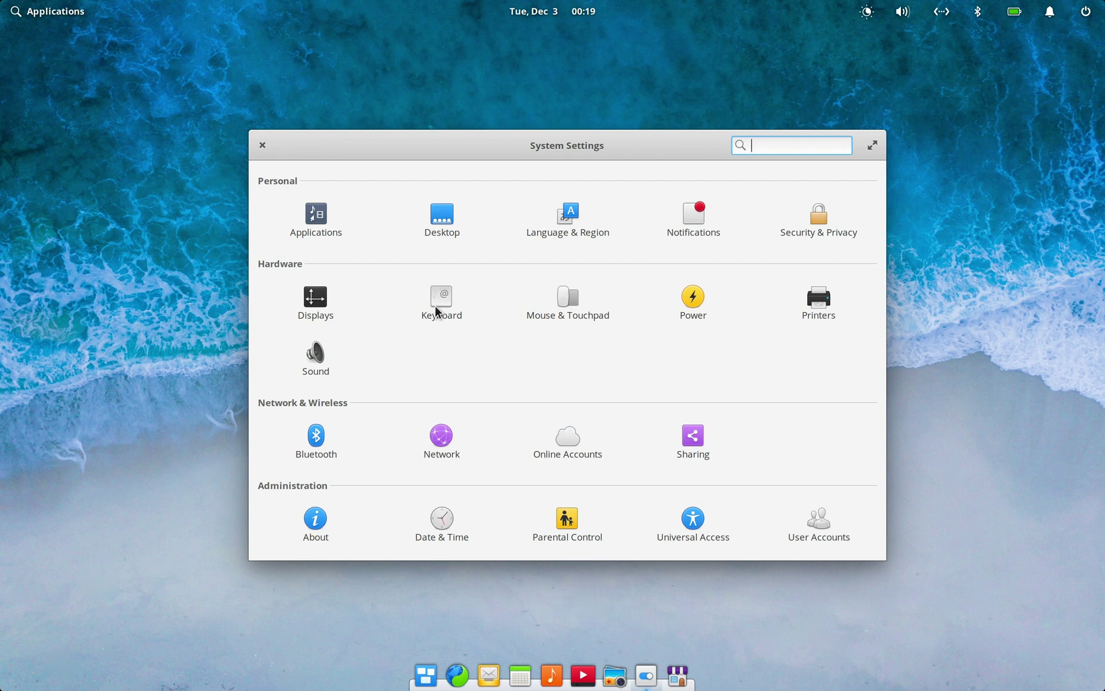
pyautogui.click(261, 147)
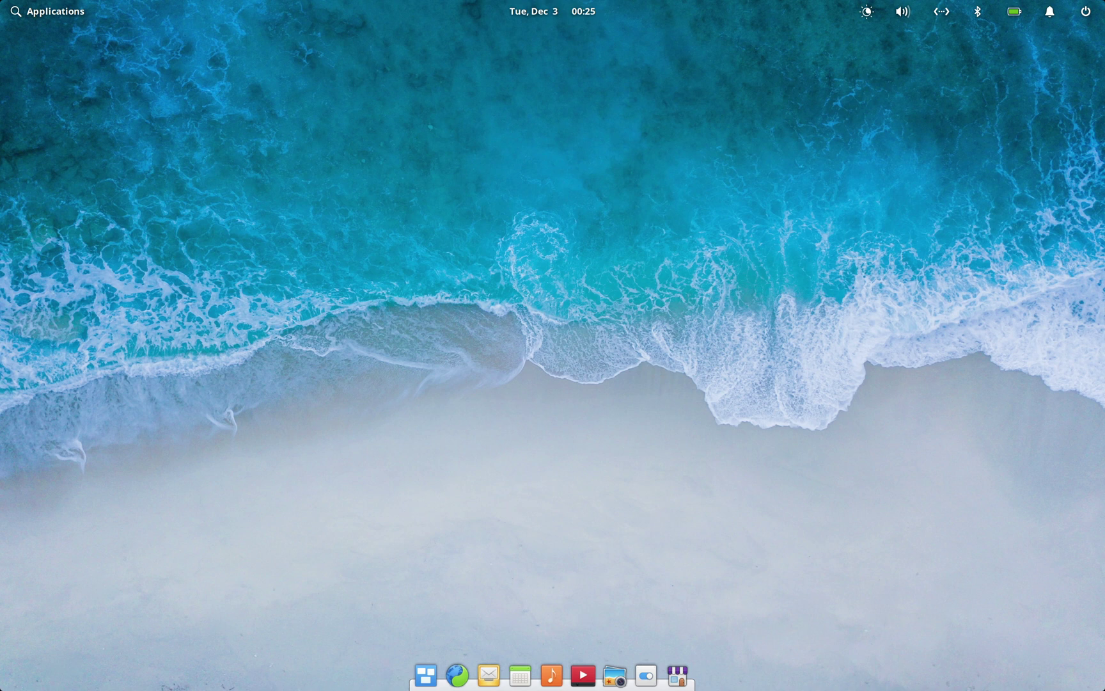
# Step: Read through the elementary OS Hera release article, including the new Greeter and the improved Displays settings sections
pyautogui.scroll(-10, 730, 461)
pyautogui.scroll(-15, 731, 463)
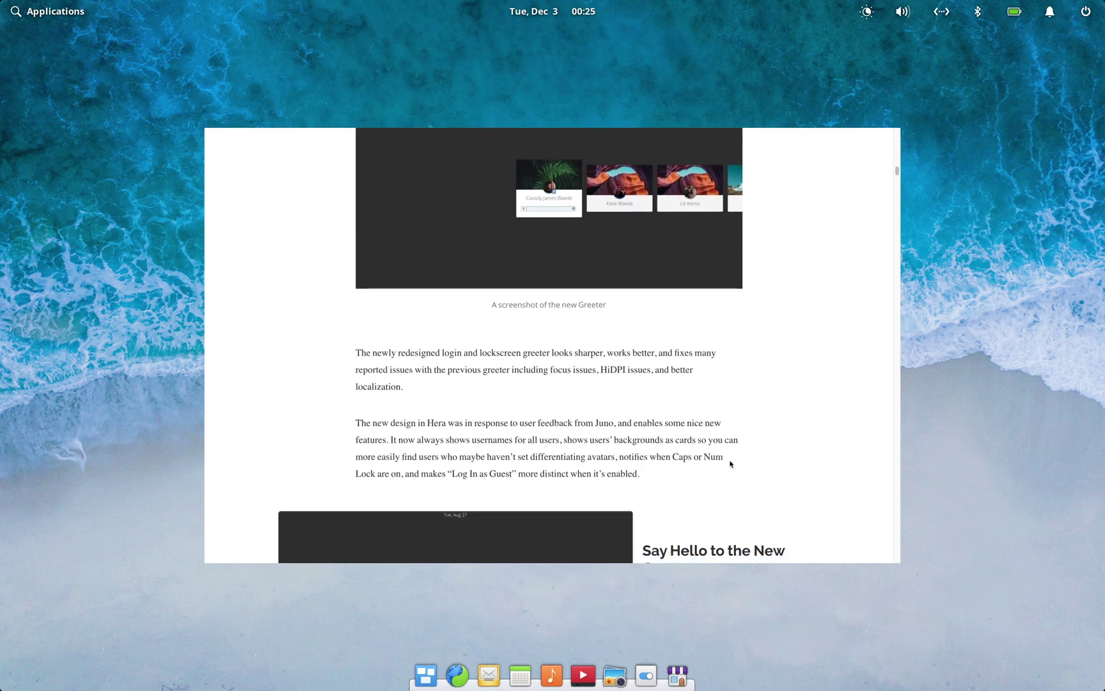
pyautogui.scroll(-15, 730, 463)
pyautogui.scroll(-15, 731, 461)
pyautogui.scroll(-15, 731, 463)
pyautogui.scroll(-15, 730, 463)
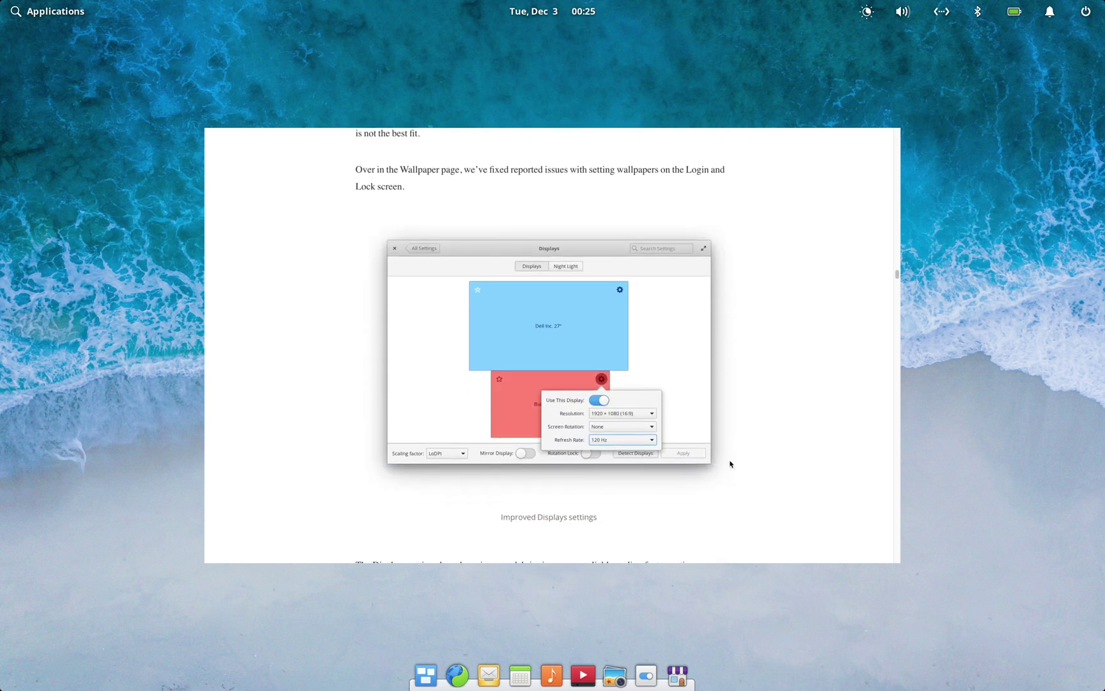
pyautogui.scroll(-15, 730, 463)
pyautogui.scroll(-15, 731, 461)
pyautogui.scroll(-4, 730, 463)
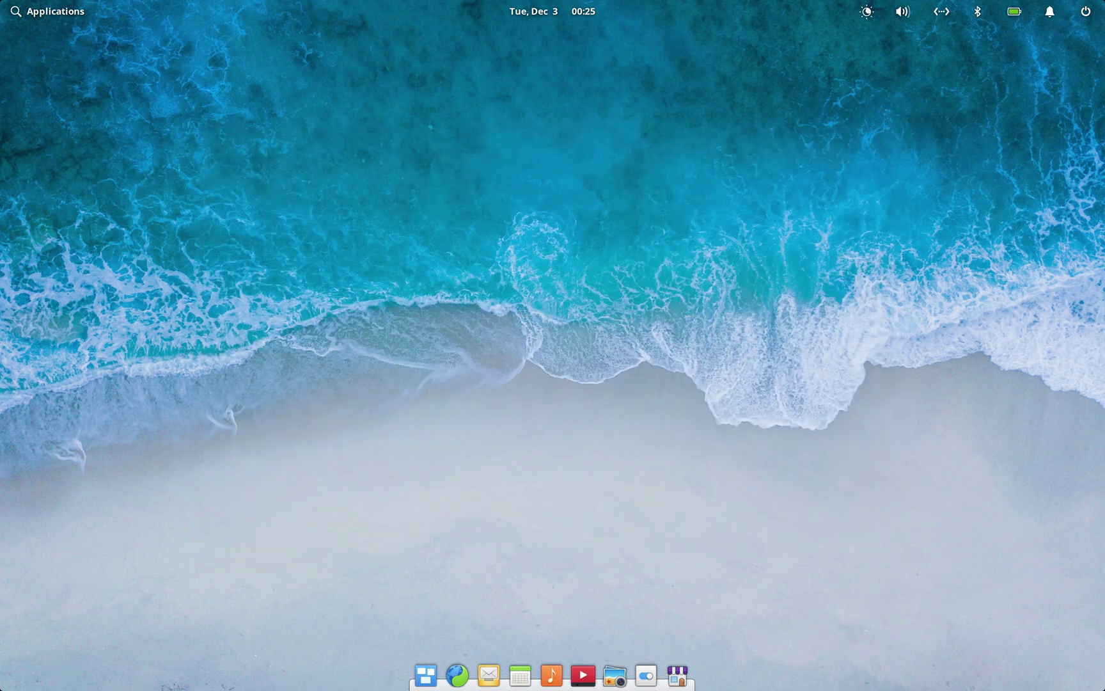